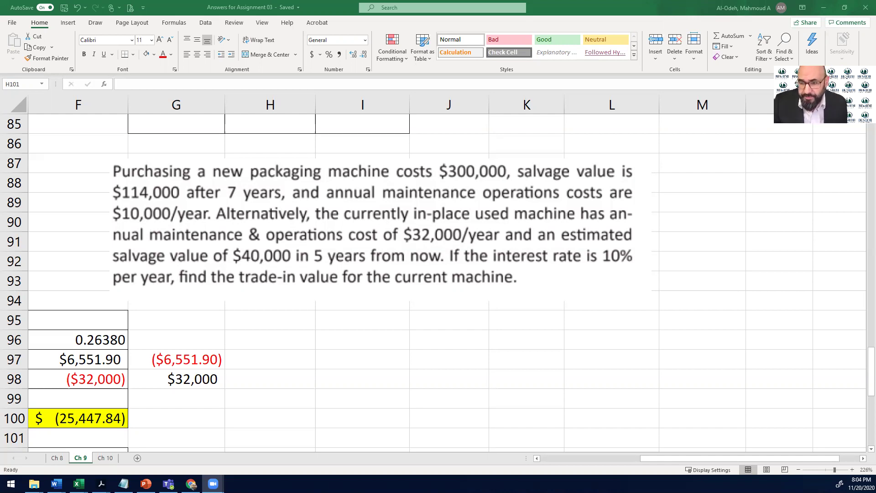
Review the Q8 input table's market value, annual cost, salvage value, life and rate for the current and new machines.
{"action": "left_click", "coordinate": [725, 459]}
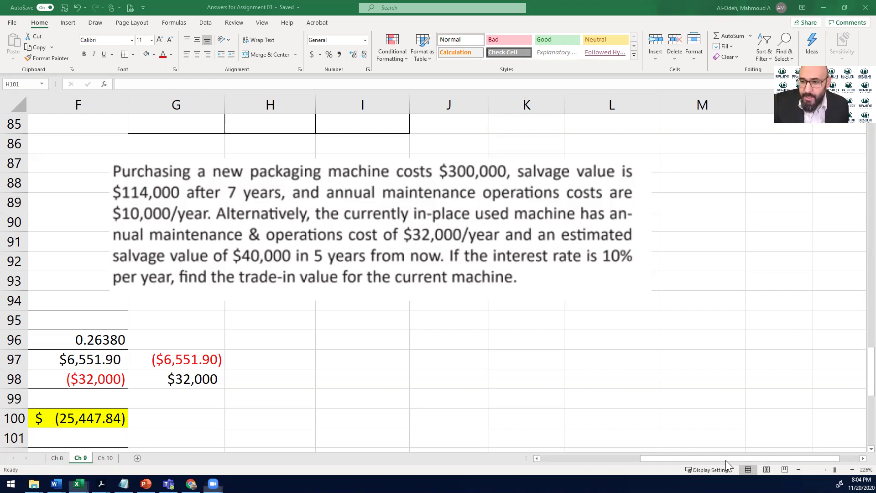
{"action": "left_click_drag", "start_coordinate": [710, 459], "coordinate": [587, 460]}
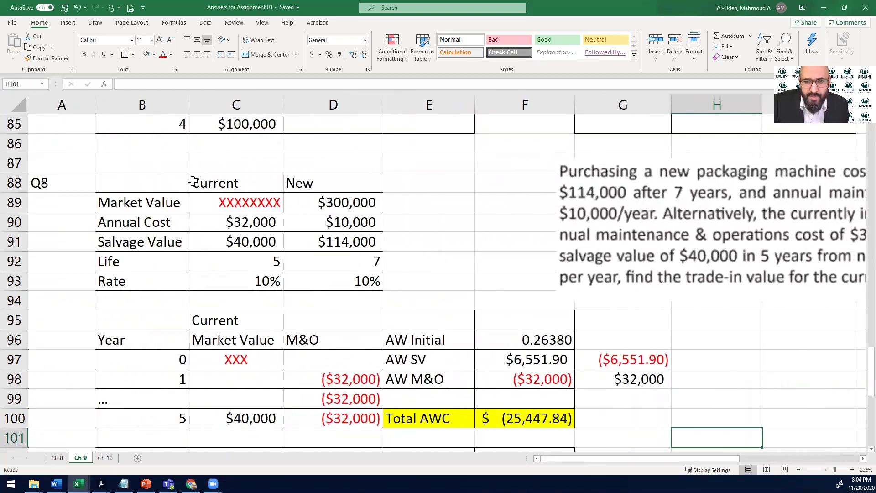
{"action": "left_click_drag", "start_coordinate": [208, 182], "coordinate": [230, 280]}
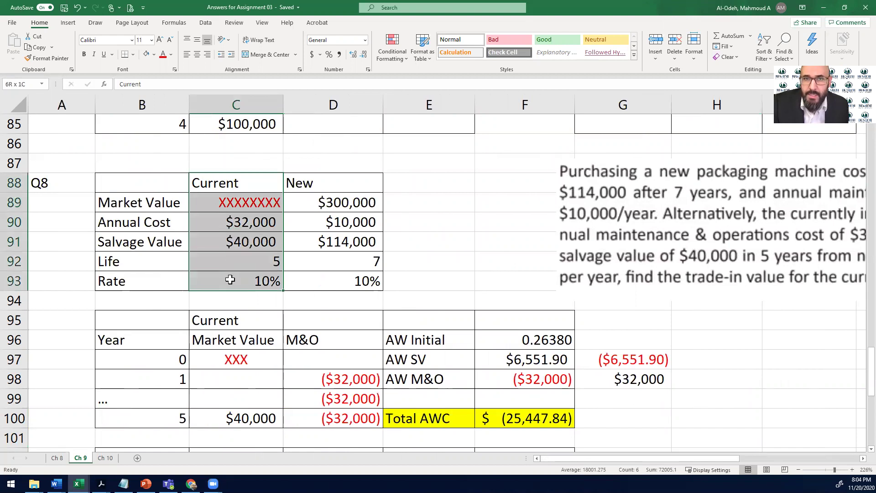
{"action": "left_click_drag", "start_coordinate": [315, 182], "coordinate": [303, 274]}
{"action": "left_click_drag", "start_coordinate": [202, 178], "coordinate": [210, 256]}
{"action": "left_click", "coordinate": [210, 210]}
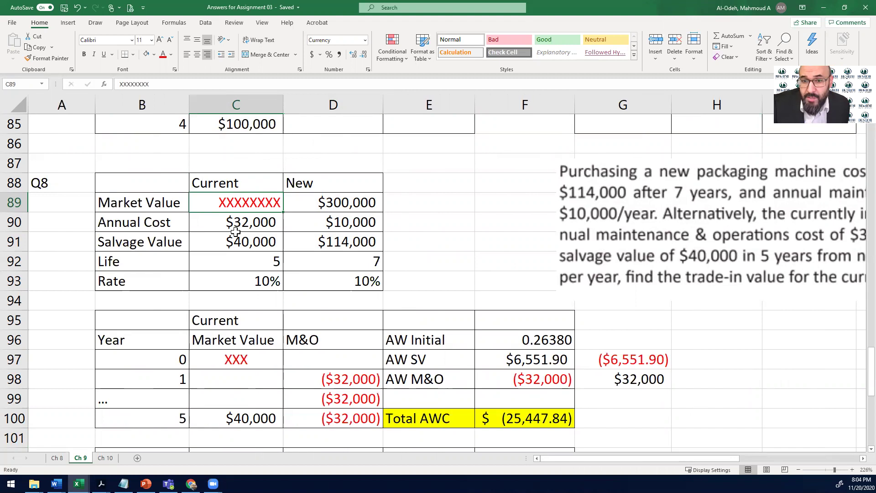
{"action": "left_click", "coordinate": [222, 246]}
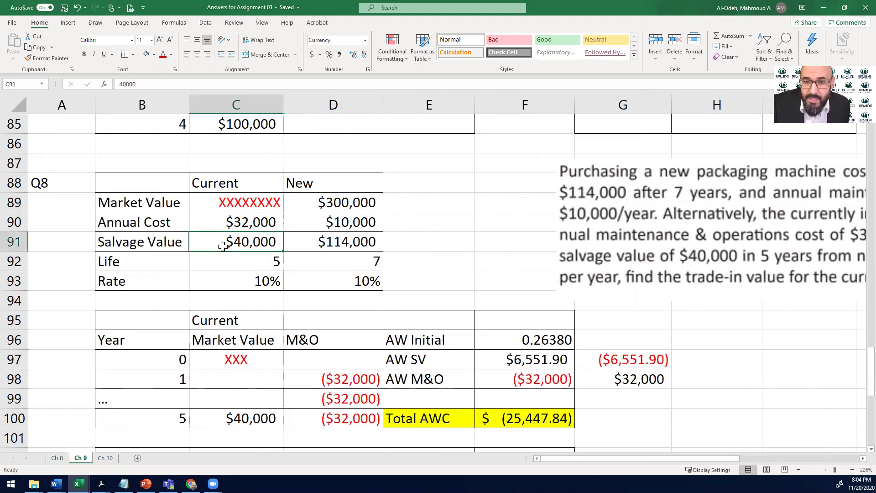
{"action": "left_click", "coordinate": [196, 262]}
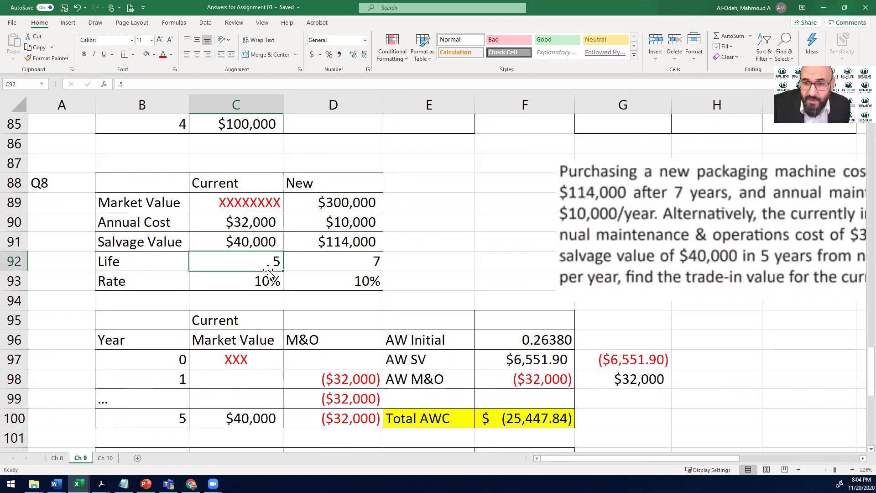
{"action": "left_click_drag", "start_coordinate": [321, 202], "coordinate": [321, 275]}
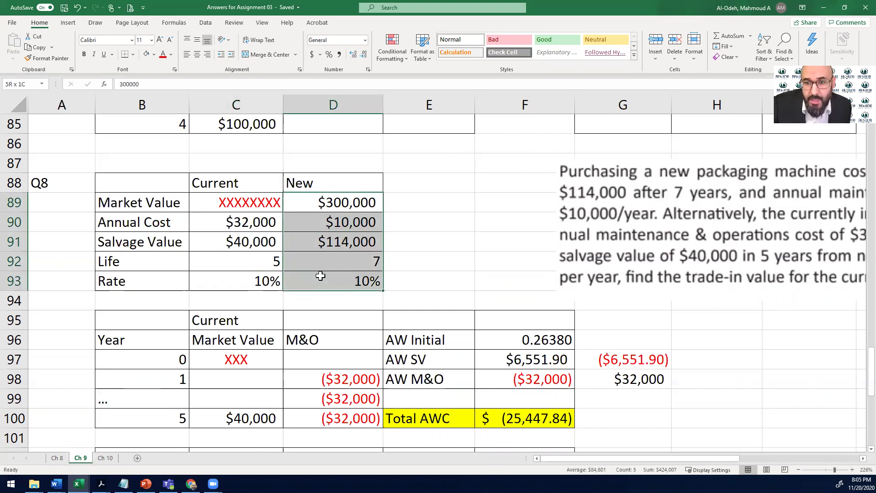
{"action": "left_click", "coordinate": [325, 242]}
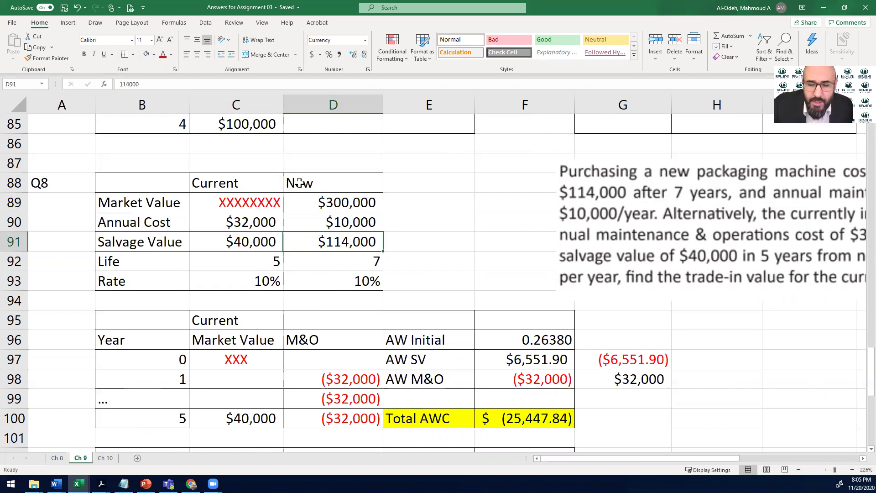
Compare the Current and New columns of the Q8 table, focusing on the current machine's unknown market value.
{"action": "left_click_drag", "start_coordinate": [299, 182], "coordinate": [301, 300]}
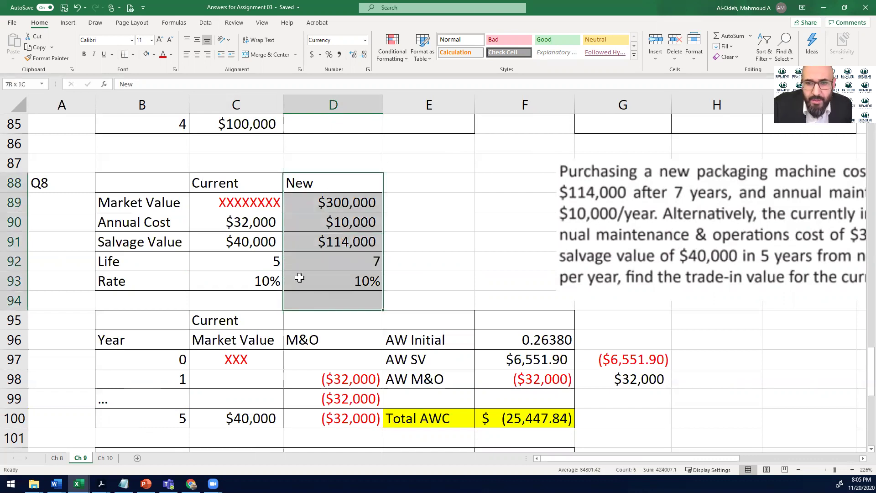
{"action": "left_click_drag", "start_coordinate": [231, 180], "coordinate": [227, 302]}
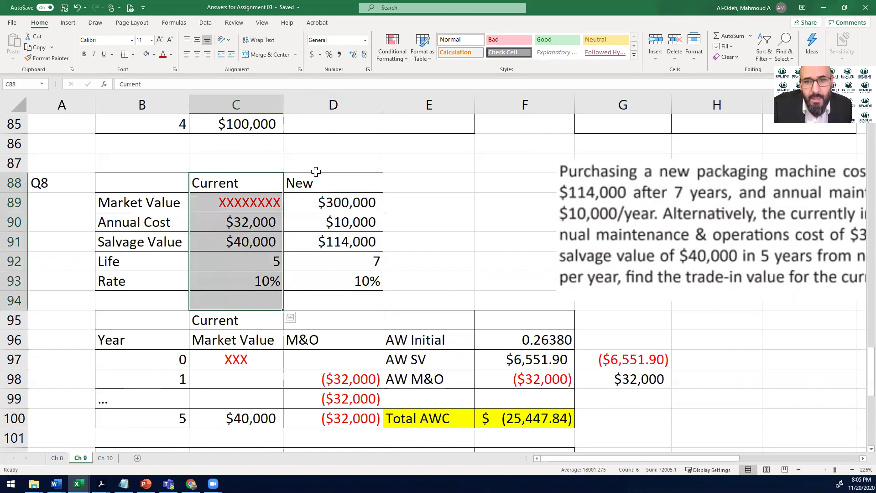
{"action": "left_click_drag", "start_coordinate": [318, 163], "coordinate": [327, 295]}
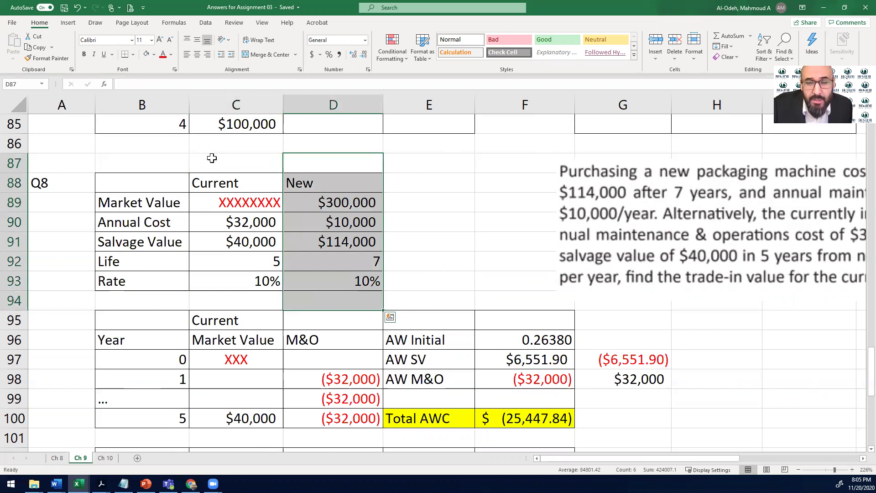
{"action": "left_click_drag", "start_coordinate": [211, 160], "coordinate": [204, 296]}
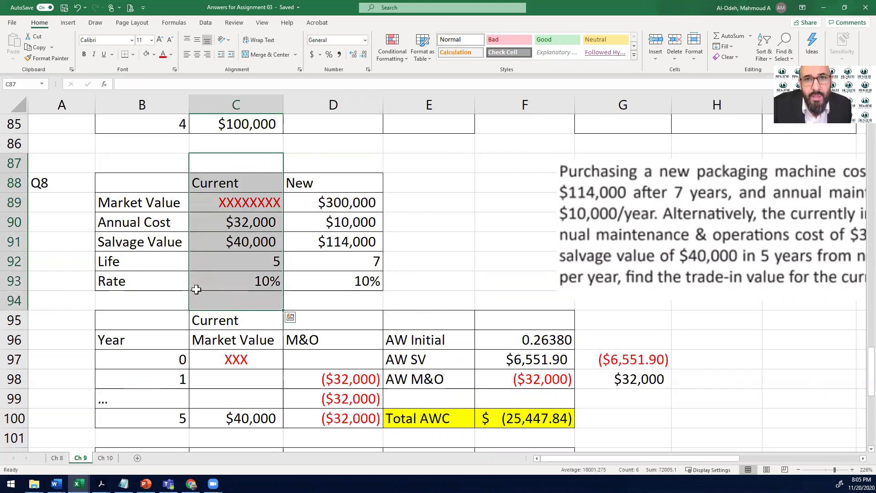
{"action": "left_click", "coordinate": [201, 202]}
{"action": "left_click_drag", "start_coordinate": [353, 165], "coordinate": [365, 302]}
{"action": "left_click_drag", "start_coordinate": [233, 161], "coordinate": [230, 295]}
{"action": "left_click", "coordinate": [196, 203]}
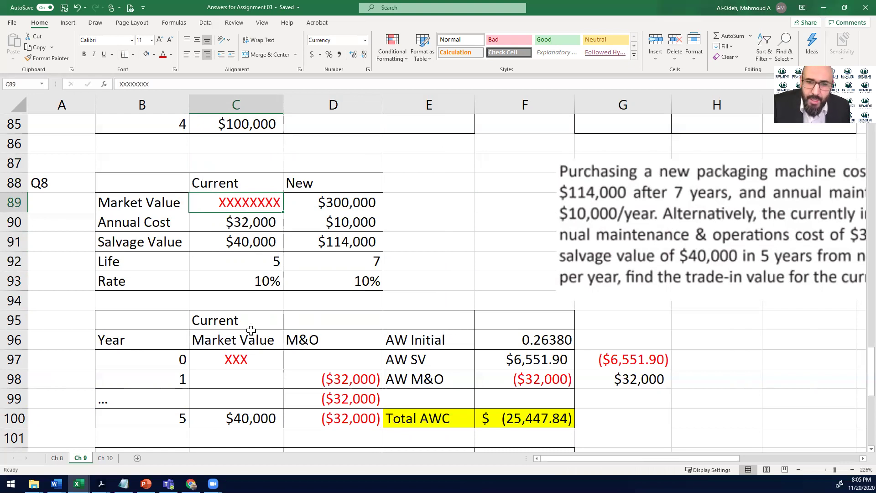
Examine the new machine's cash flow table and the rate, period and present value arguments of its AW Initial PMT formula.
{"action": "scroll", "coordinate": [251, 329], "scroll_direction": "down", "scroll_amount": 2}
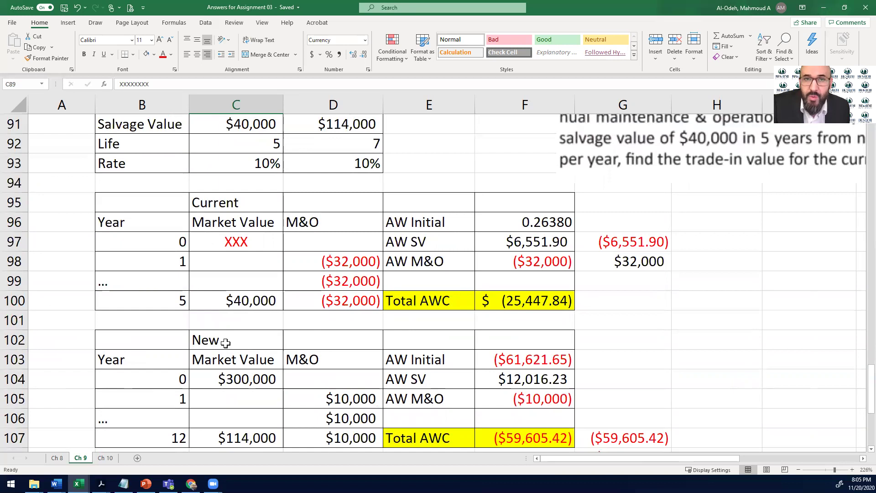
{"action": "left_click_drag", "start_coordinate": [226, 342], "coordinate": [399, 431]}
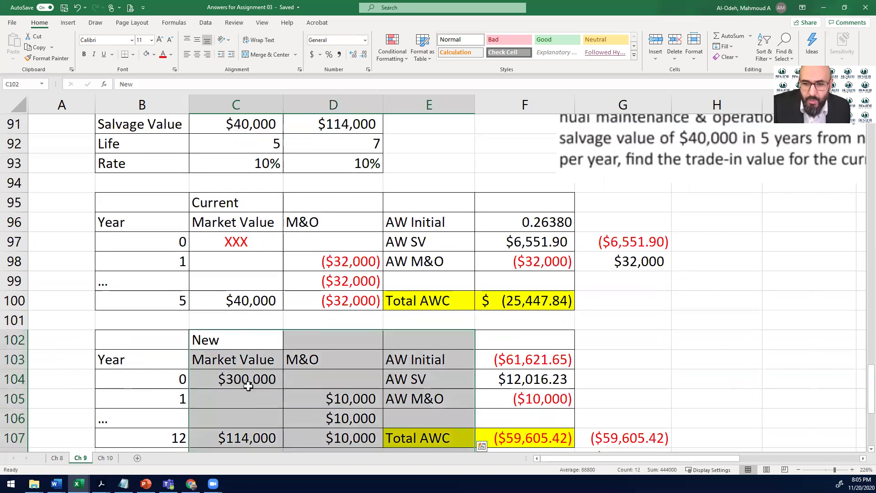
{"action": "left_click", "coordinate": [470, 365]}
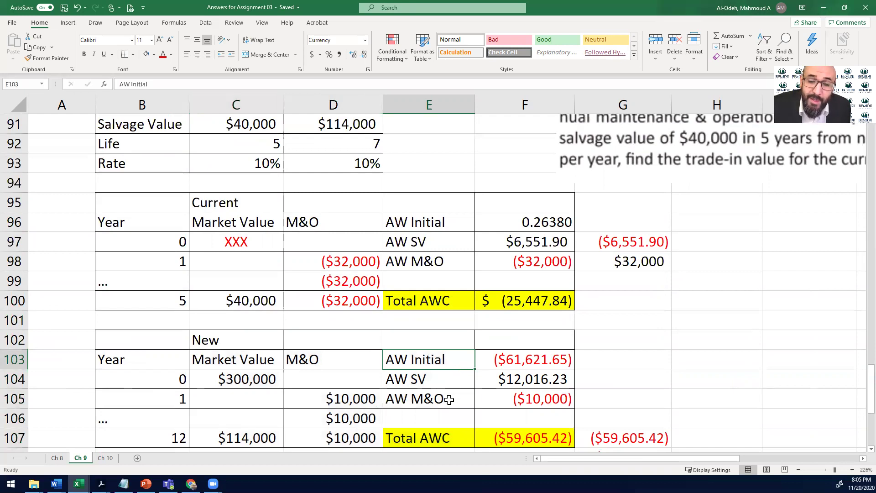
{"action": "double_click", "coordinate": [519, 362]}
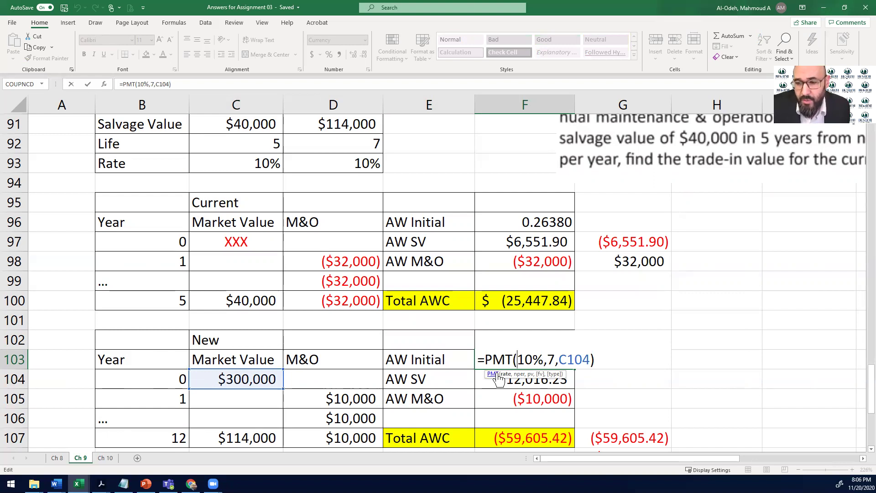
{"action": "left_click", "coordinate": [547, 359]}
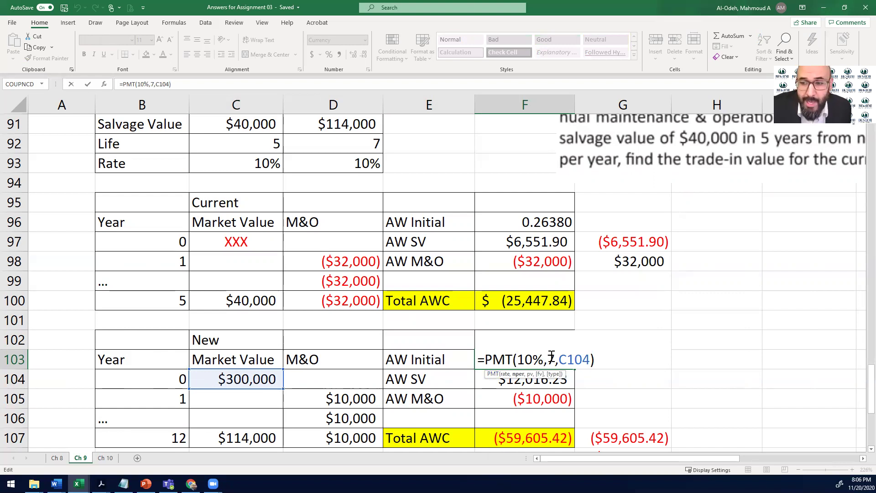
{"action": "left_click", "coordinate": [565, 359]}
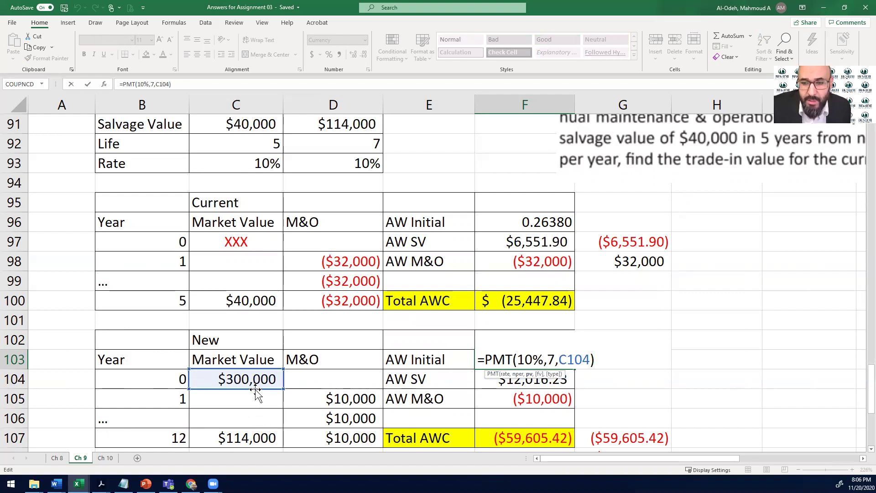
{"action": "key", "text": "Return"}
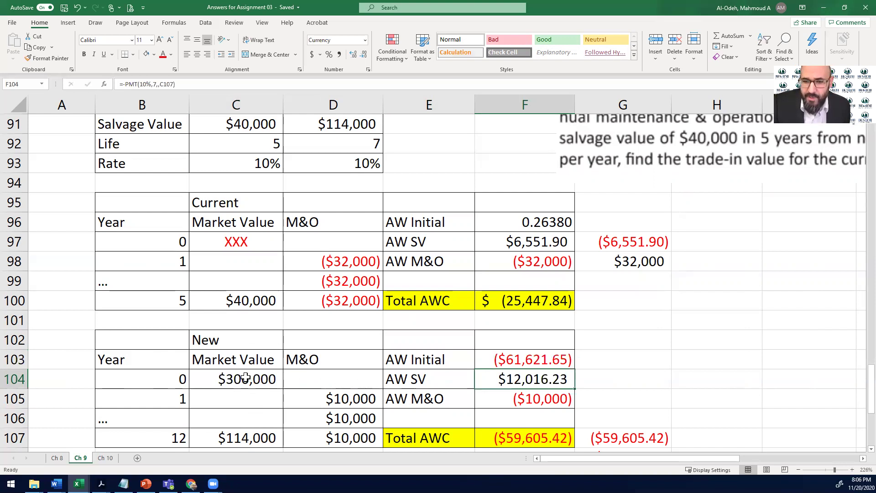
{"action": "left_click", "coordinate": [554, 361]}
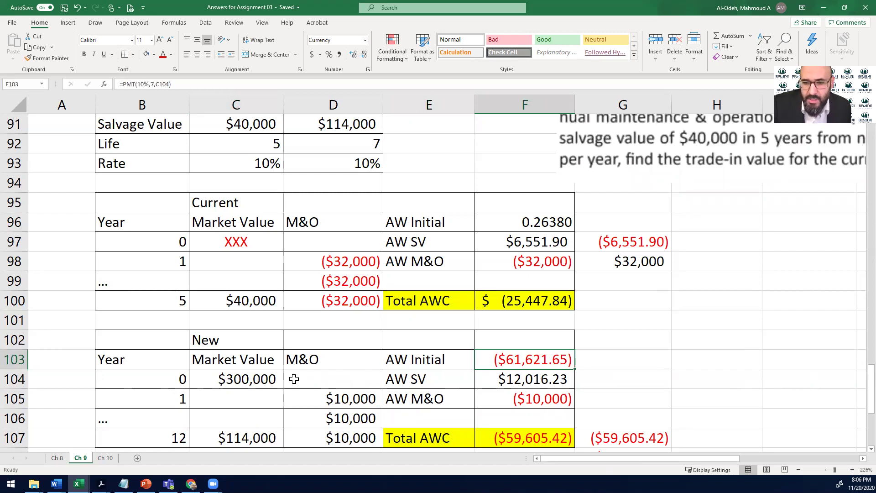
{"action": "left_click", "coordinate": [276, 377]}
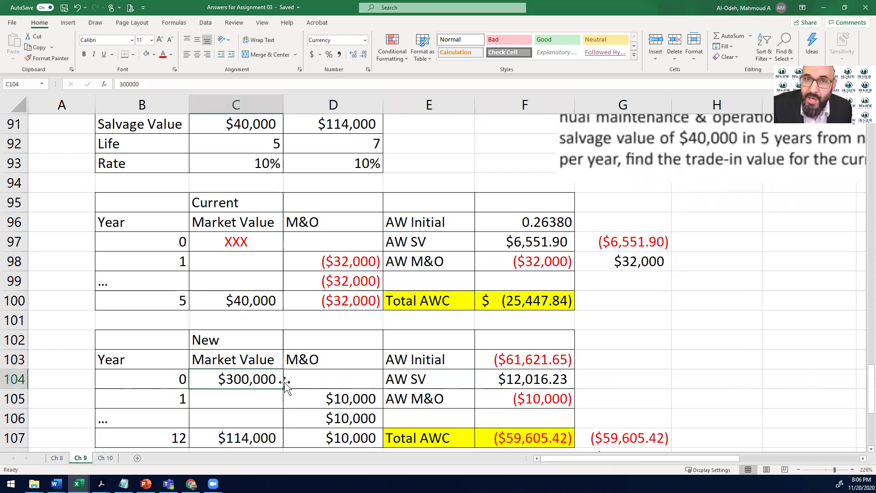
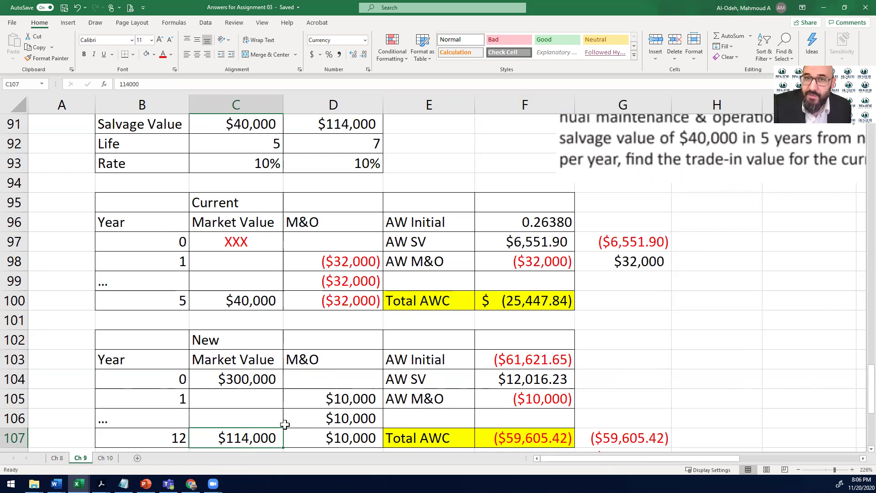
Correct the final year in the new machine's cash flow table to 7.
{"action": "scroll", "coordinate": [551, 387], "scroll_direction": "up", "scroll_amount": 3}
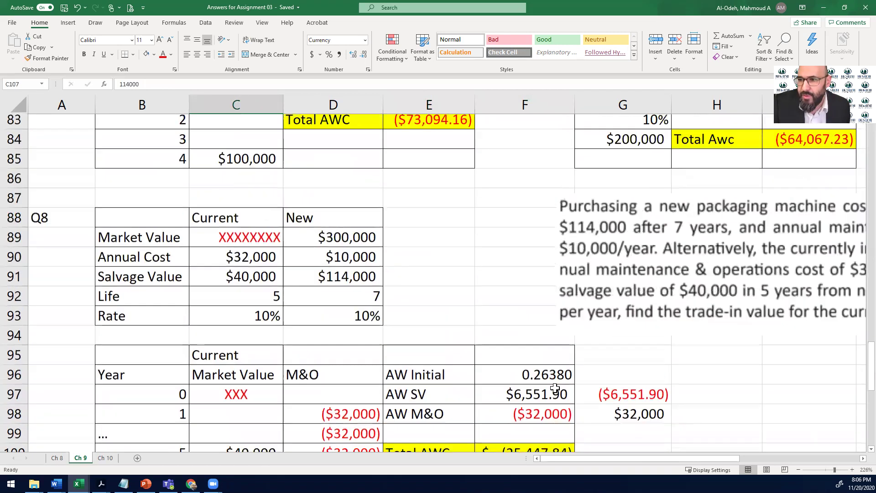
{"action": "scroll", "coordinate": [579, 372], "scroll_direction": "down", "scroll_amount": 3}
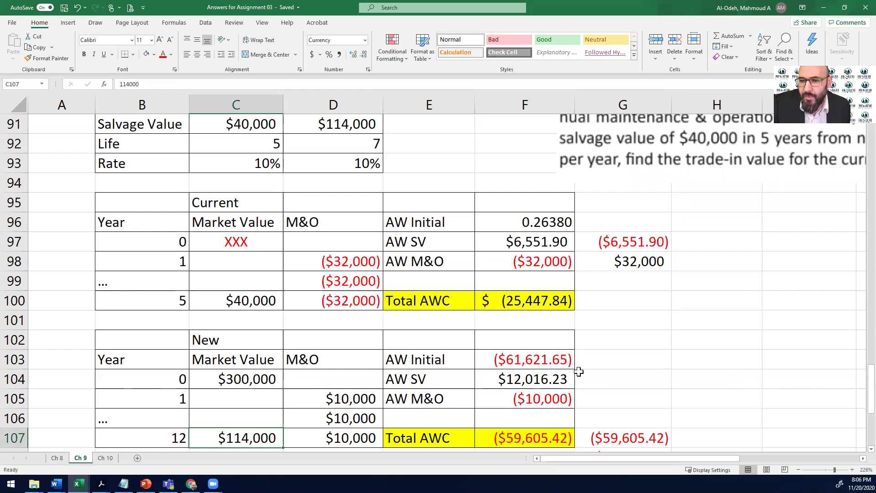
{"action": "scroll", "coordinate": [578, 372], "scroll_direction": "down", "scroll_amount": 1}
{"action": "left_click", "coordinate": [172, 381]}
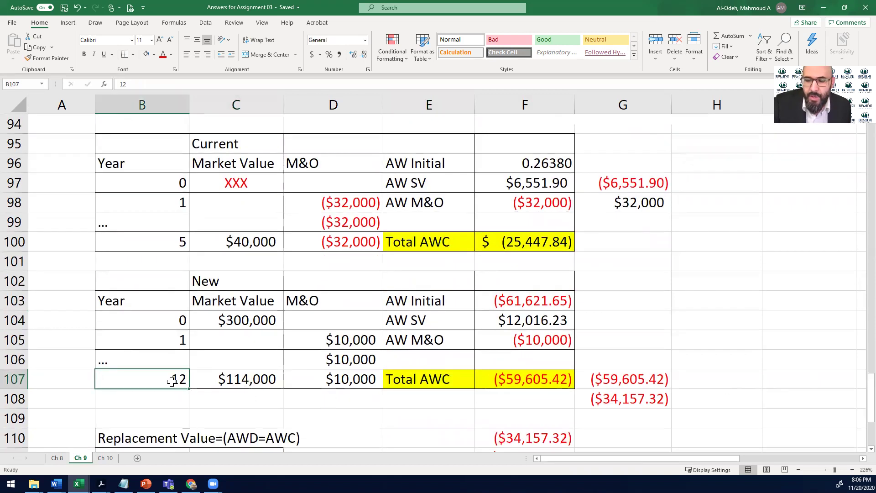
{"action": "type", "text": "7"}
{"action": "key", "text": "Return"}
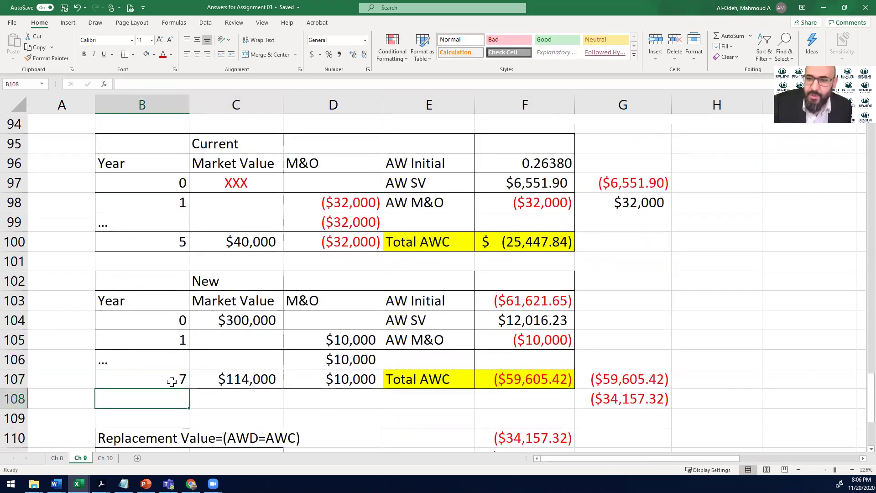
Inspect the new machine's AW SV formula, checking its PMT arguments and the salvage value cell it references.
{"action": "left_click", "coordinate": [253, 372]}
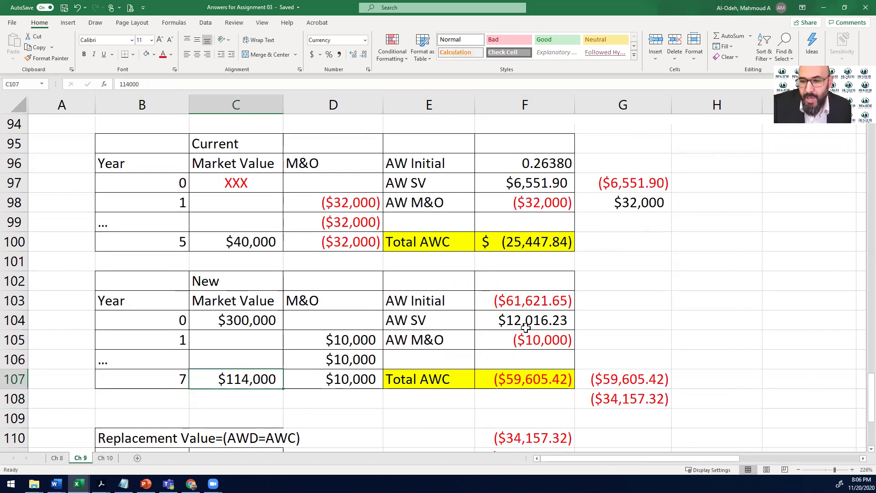
{"action": "left_click", "coordinate": [541, 319]}
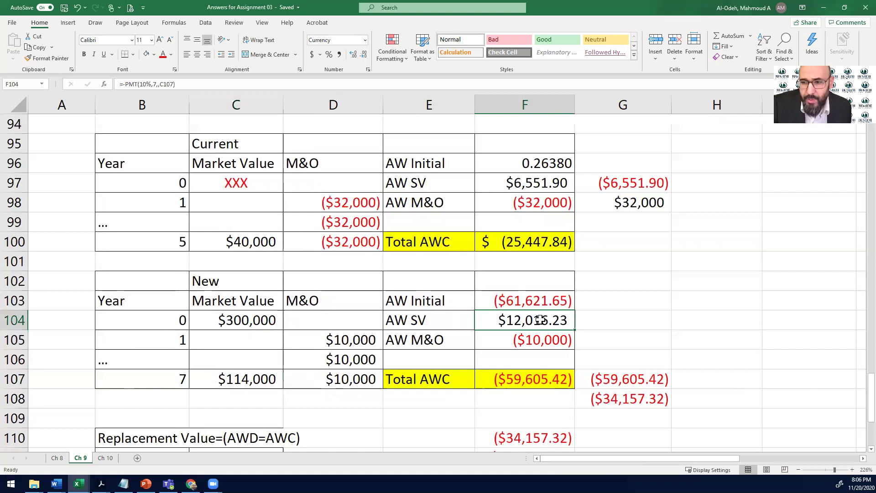
{"action": "double_click", "coordinate": [540, 319]}
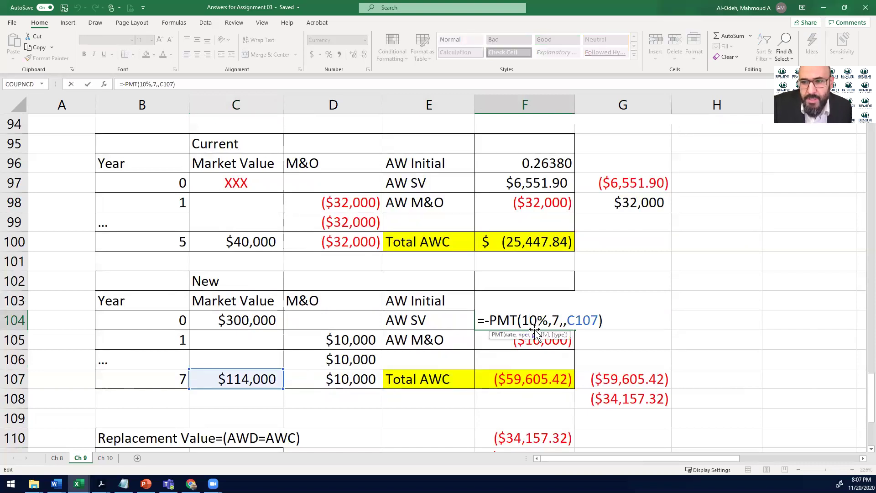
{"action": "left_click", "coordinate": [568, 319]}
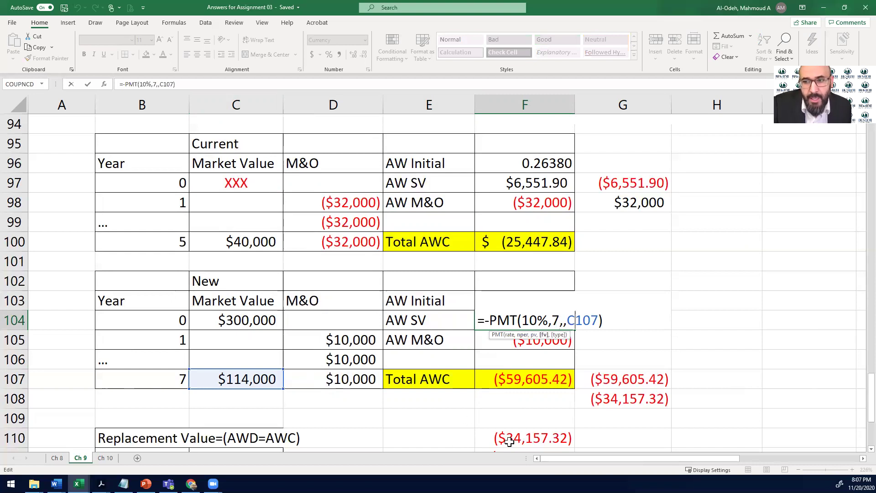
{"action": "left_click", "coordinate": [561, 321]}
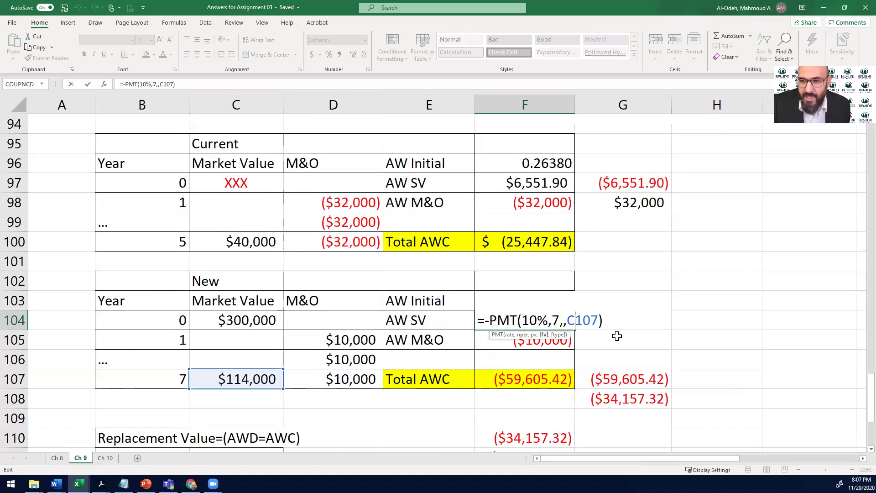
{"action": "key", "text": "Return"}
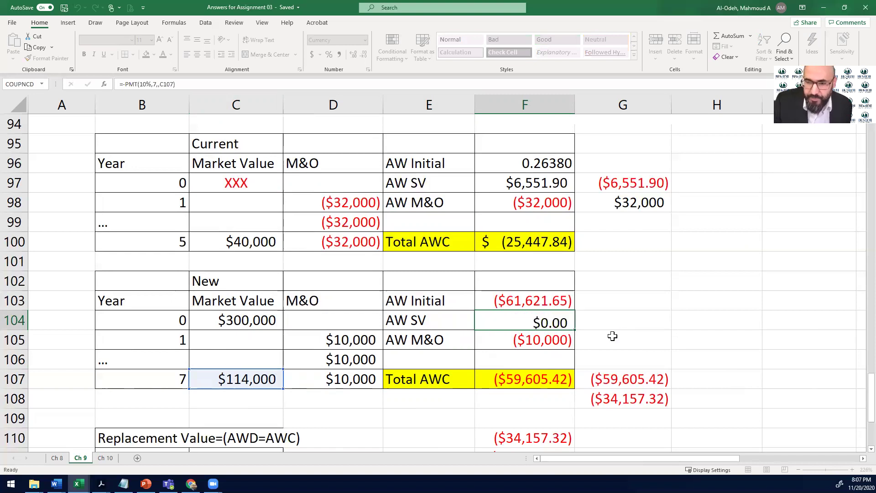
{"action": "left_click", "coordinate": [248, 385]}
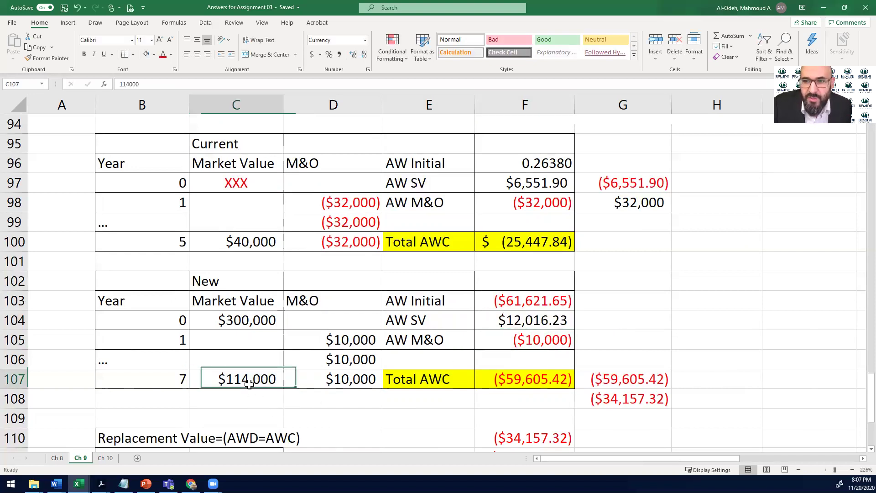
{"action": "left_click", "coordinate": [548, 320]}
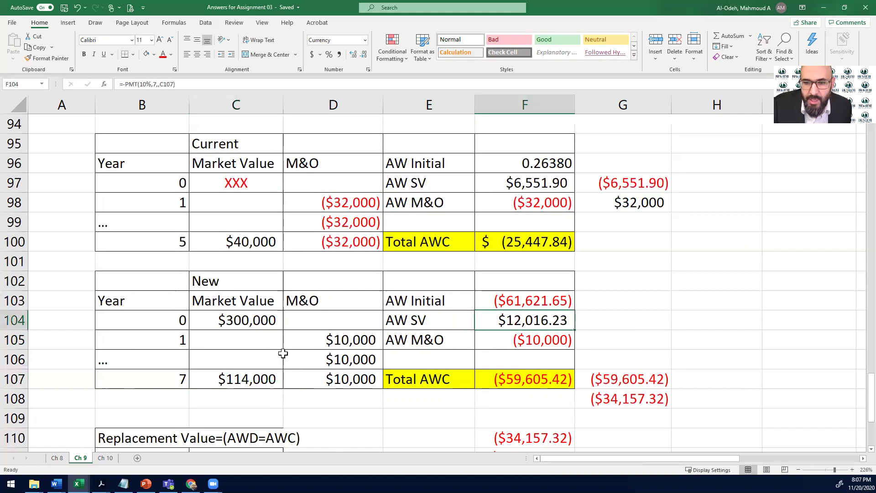
Remove the minus sign before PMT in the new machine's AW SV formula.
{"action": "double_click", "coordinate": [561, 318]}
{"action": "key", "text": "Home"}
{"action": "key", "text": "Right"}
{"action": "key", "text": "Right"}
{"action": "key", "text": "BackSpace"}
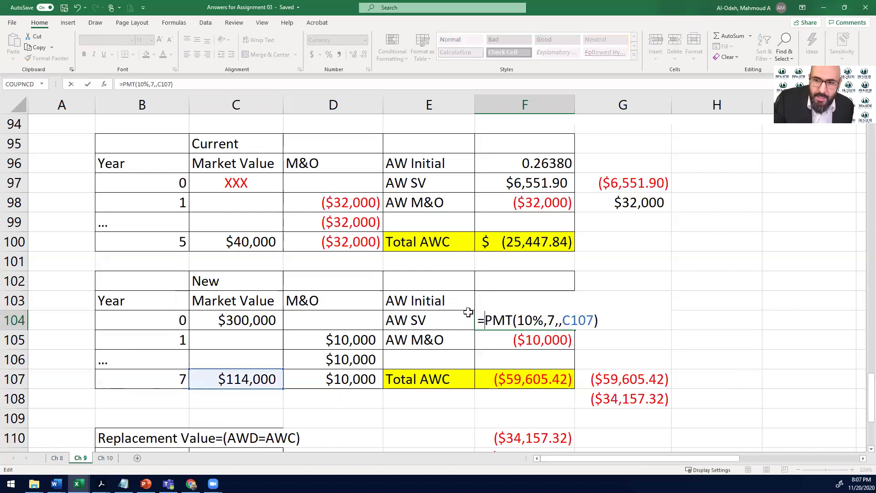
{"action": "key", "text": "Return"}
Restore the minus sign before PMT in the new machine's AW SV formula.
{"action": "double_click", "coordinate": [487, 319]}
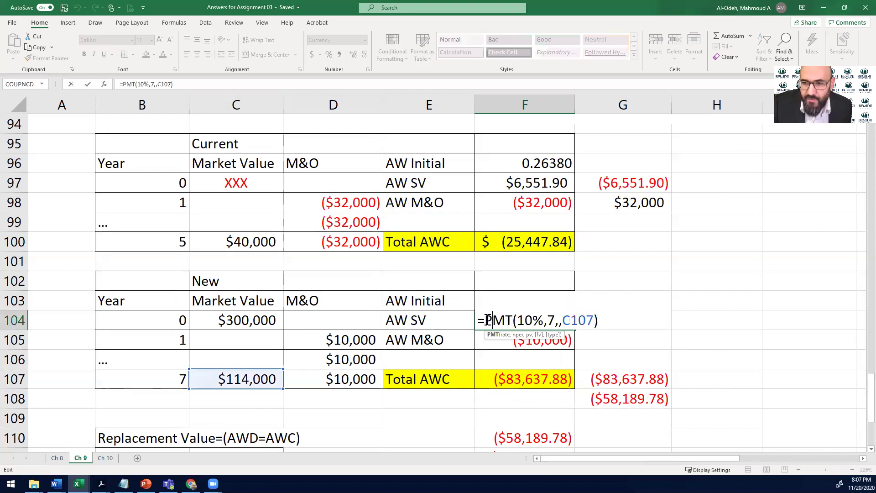
{"action": "type", "text": "-"}
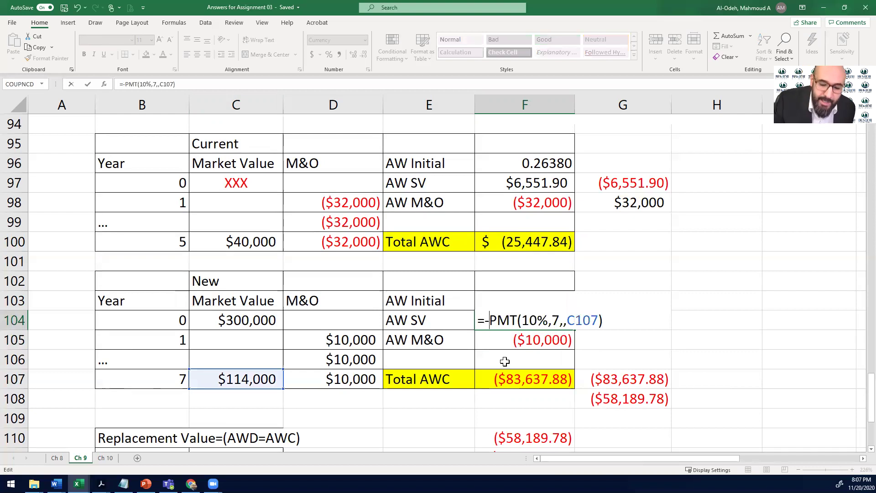
{"action": "key", "text": "Return"}
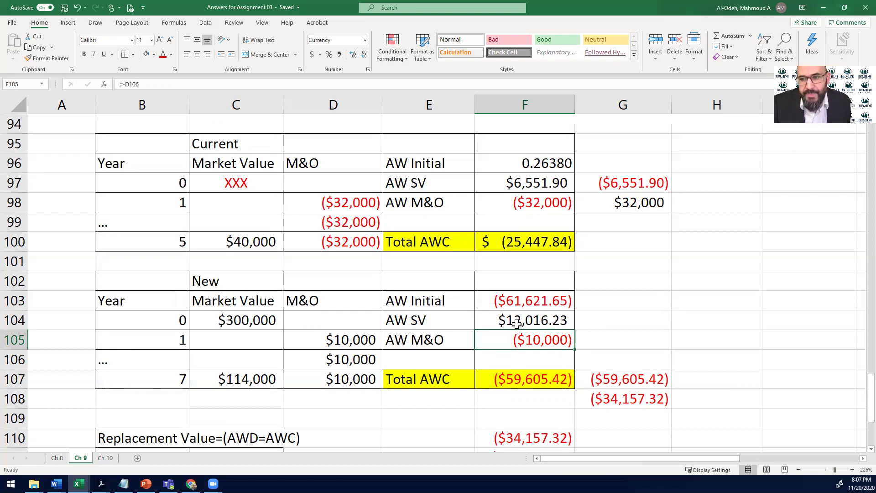
Review the new machine's AW Initial, AW SV and AW M&O amounts and the Total AWC formula that sums them.
{"action": "left_click", "coordinate": [513, 303]}
{"action": "left_click", "coordinate": [495, 320]}
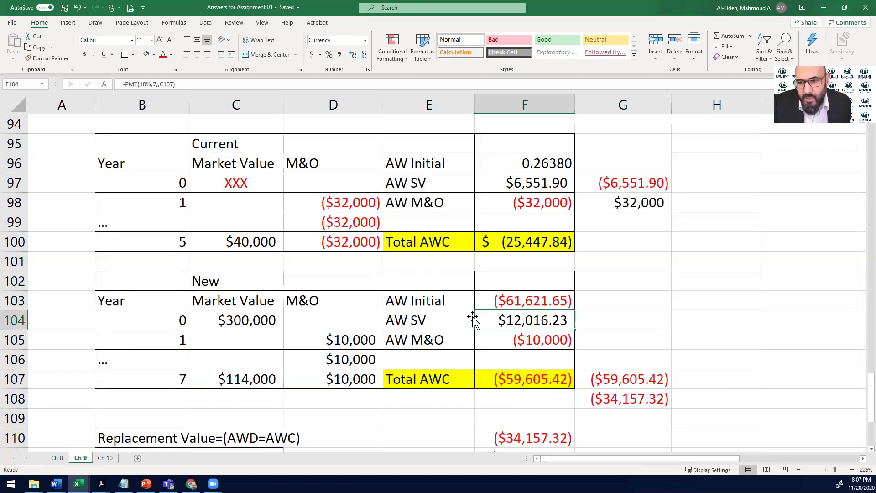
{"action": "left_click", "coordinate": [431, 303]}
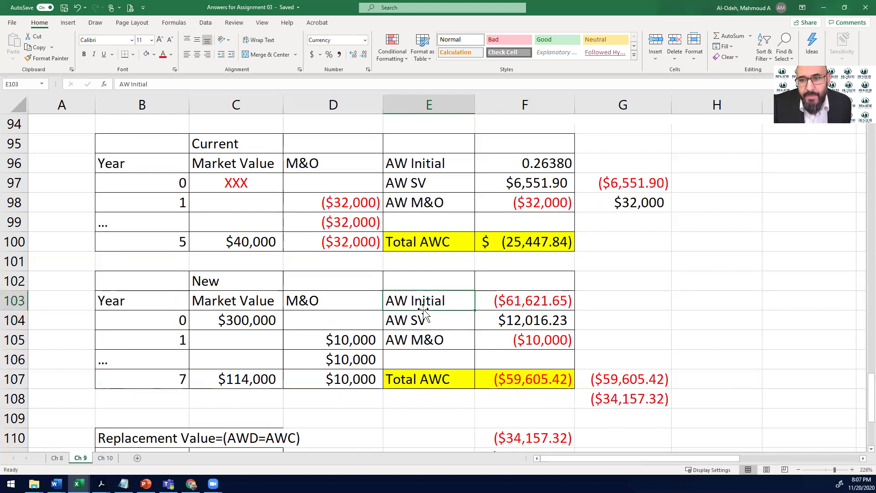
{"action": "left_click", "coordinate": [411, 340]}
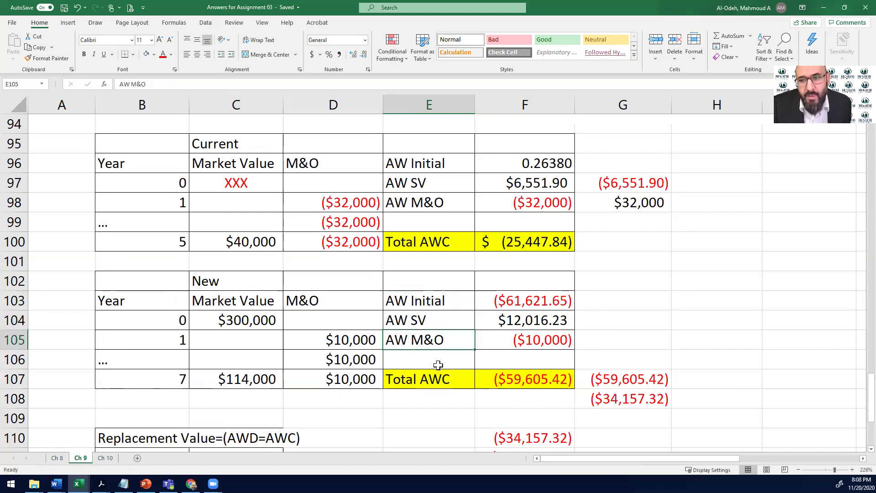
{"action": "left_click", "coordinate": [530, 302]}
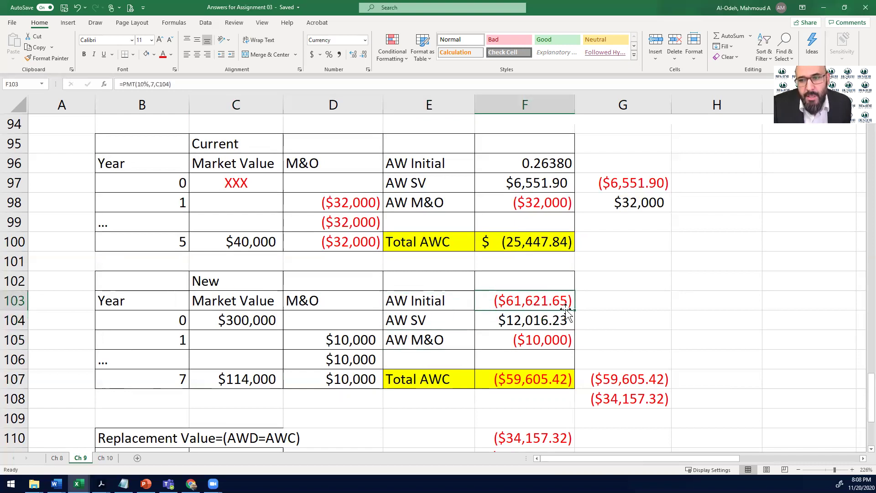
{"action": "left_click", "coordinate": [528, 322]}
{"action": "left_click_drag", "start_coordinate": [524, 300], "coordinate": [525, 341]}
{"action": "left_click", "coordinate": [507, 383]}
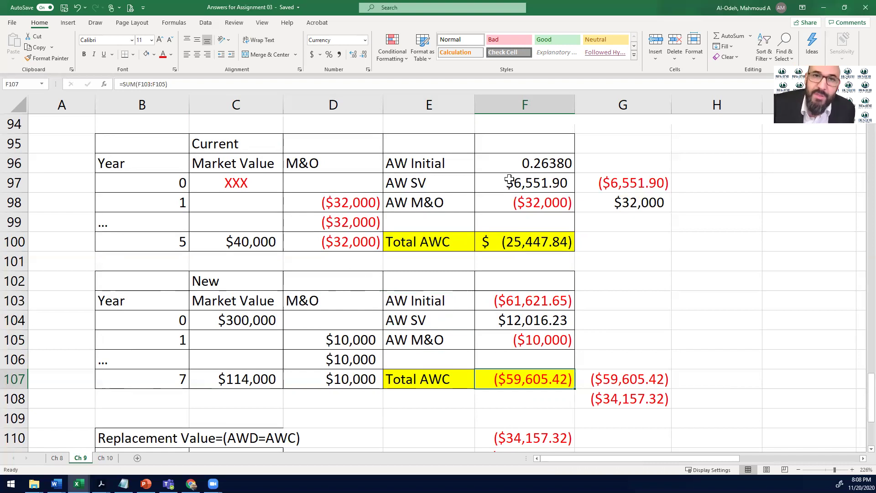
Review the current machine's annual worth components and trace its AW M&O to the yearly M&O costs.
{"action": "left_click", "coordinate": [431, 162]}
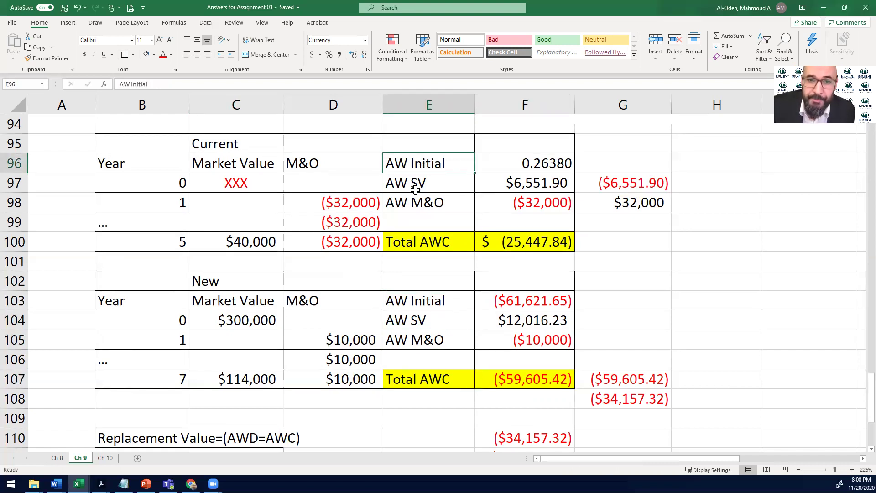
{"action": "left_click", "coordinate": [416, 184]}
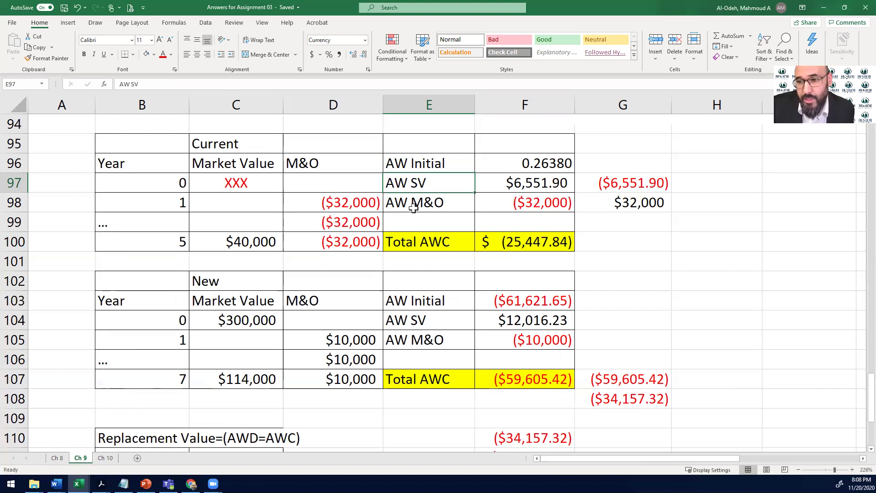
{"action": "left_click", "coordinate": [413, 207]}
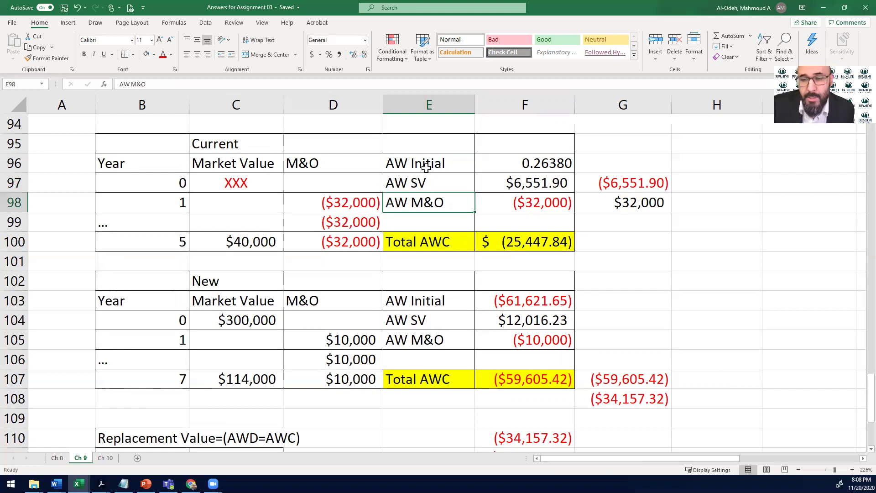
{"action": "left_click", "coordinate": [347, 197]}
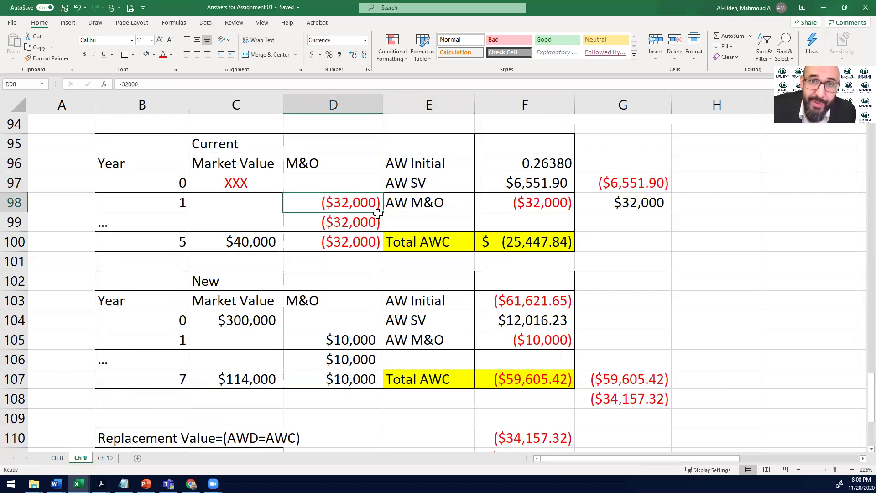
{"action": "left_click", "coordinate": [511, 199]}
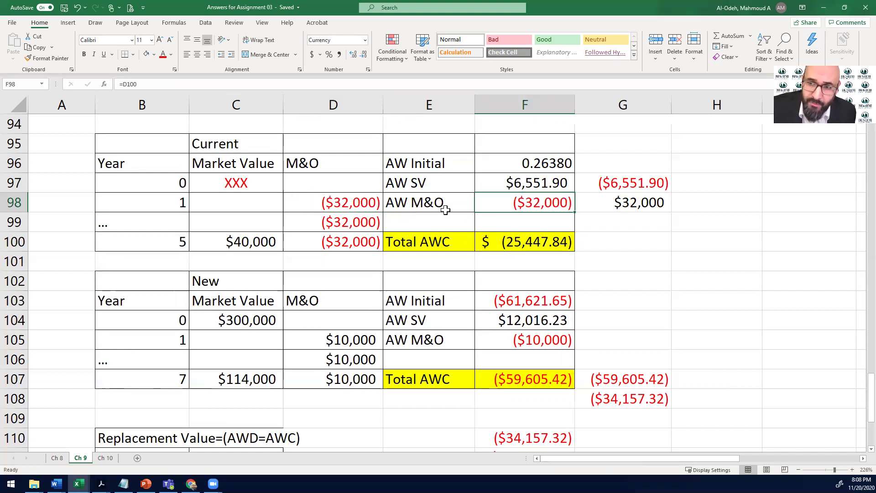
Compare both machines' final-year market values and inspect the PMT arguments in the current machine's AW SV formula.
{"action": "left_click", "coordinate": [239, 236]}
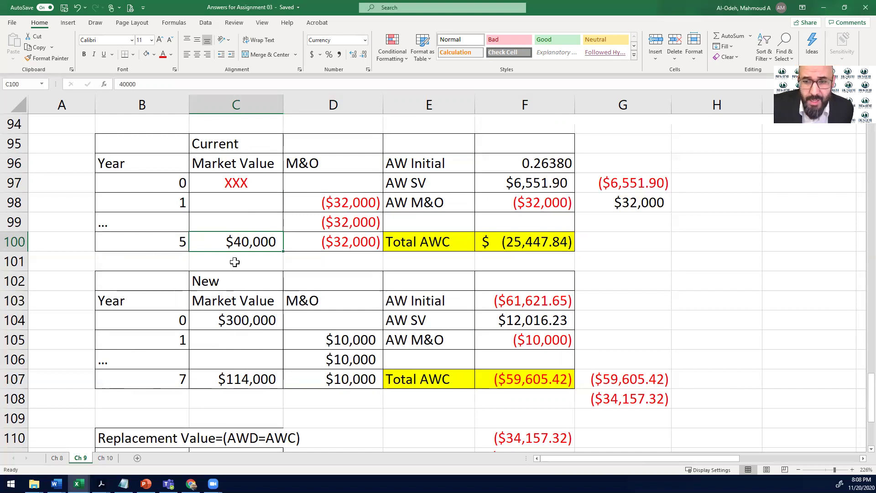
{"action": "left_click", "coordinate": [235, 382]}
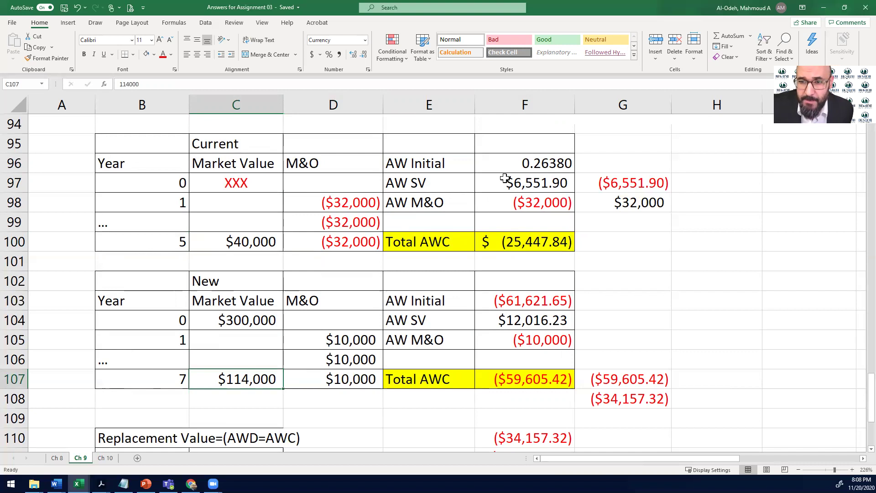
{"action": "double_click", "coordinate": [529, 183]}
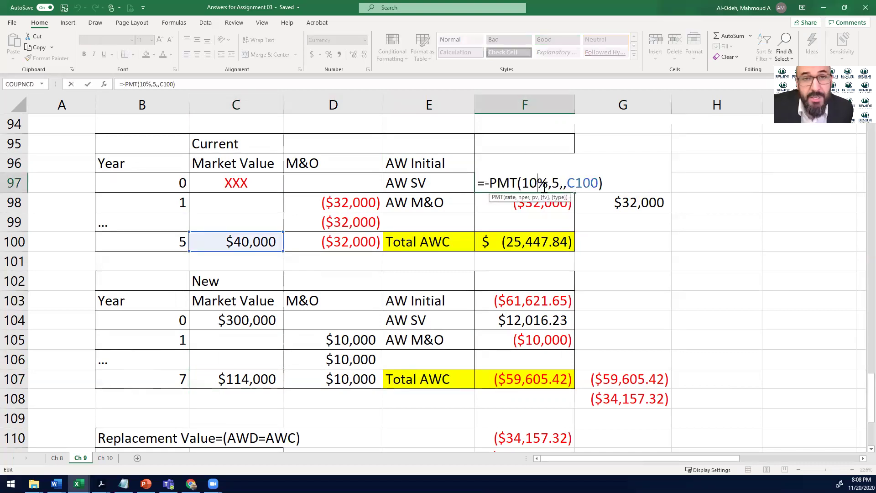
{"action": "left_click", "coordinate": [564, 184]}
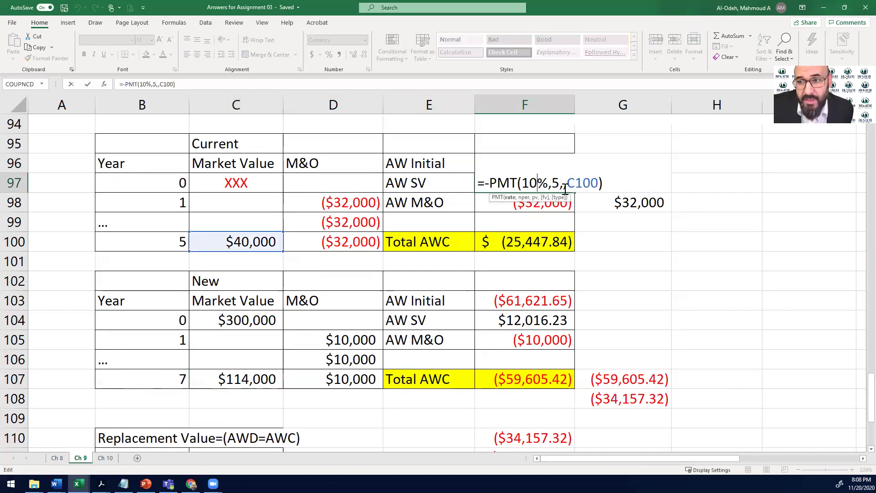
{"action": "left_click", "coordinate": [590, 183]}
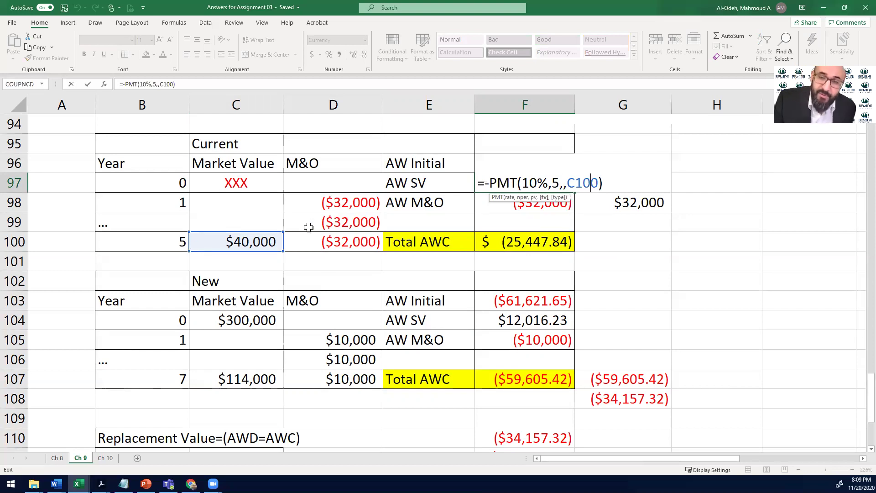
{"action": "key", "text": "Return"}
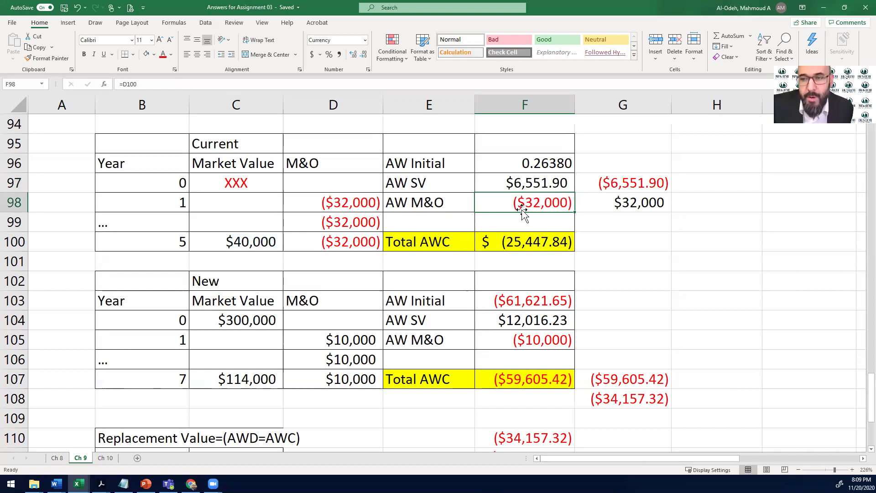
Examine the current machine's AW Initial PMT formula, checking its rate, period and present value arguments.
{"action": "left_click", "coordinate": [532, 165]}
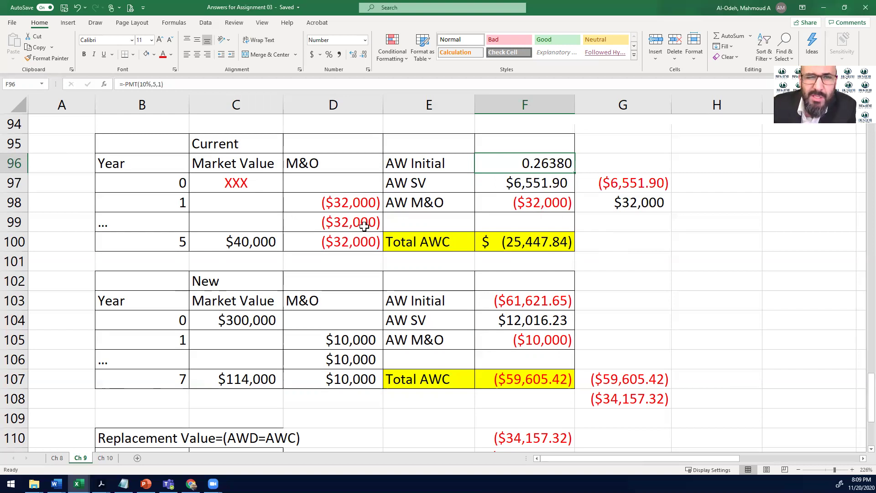
{"action": "double_click", "coordinate": [514, 157]}
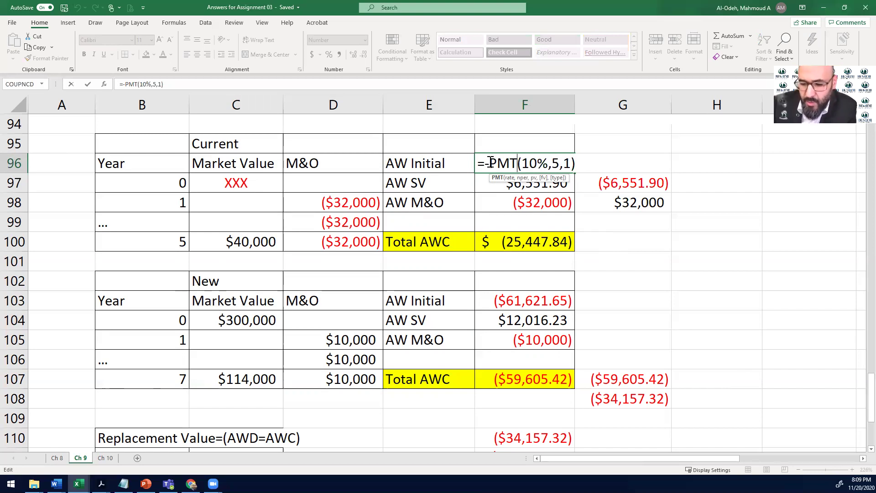
{"action": "key", "text": "ctrl+Return"}
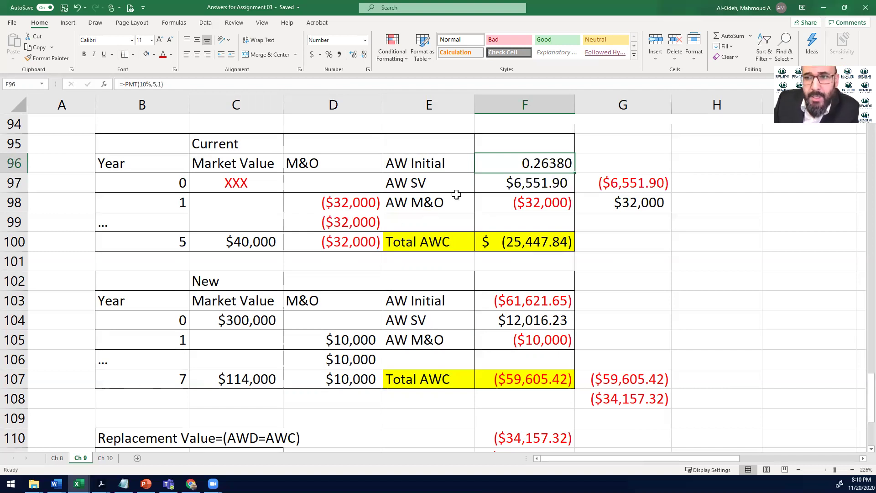
{"action": "double_click", "coordinate": [490, 162]}
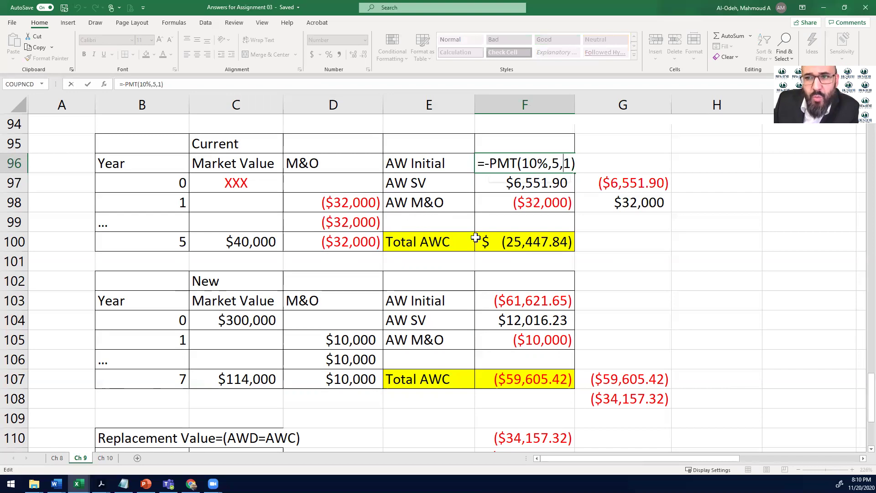
{"action": "left_click", "coordinate": [539, 165]}
{"action": "left_click", "coordinate": [558, 164]}
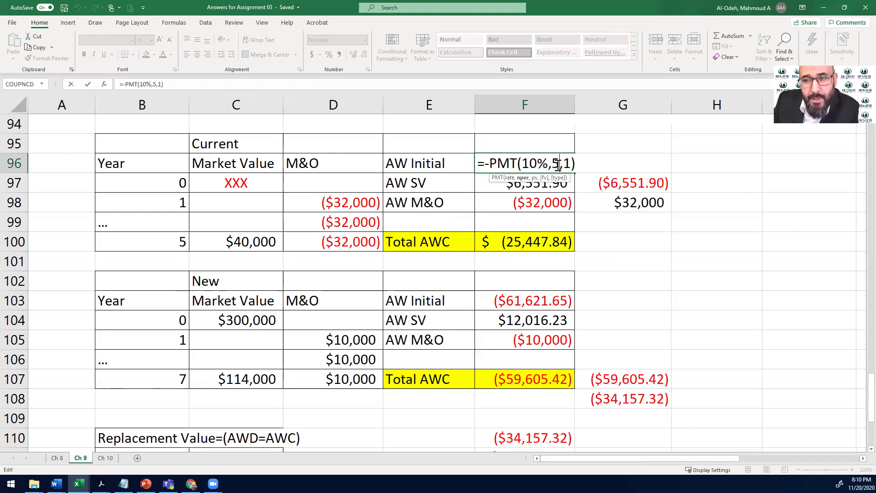
{"action": "mouse_move", "coordinate": [168, 484]}
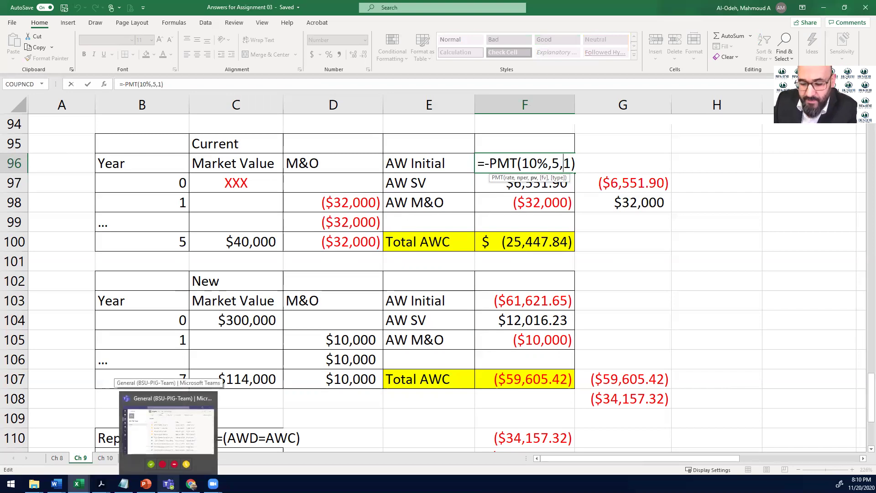
{"action": "key", "text": "Return"}
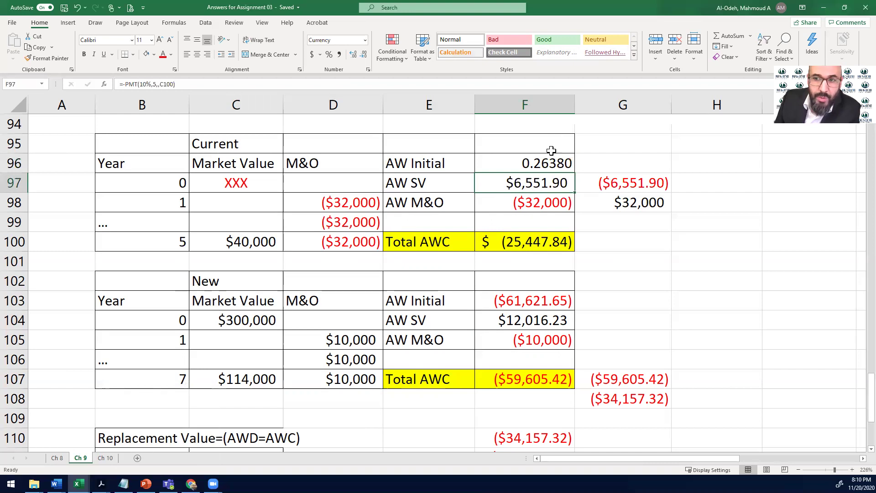
{"action": "left_click", "coordinate": [550, 163]}
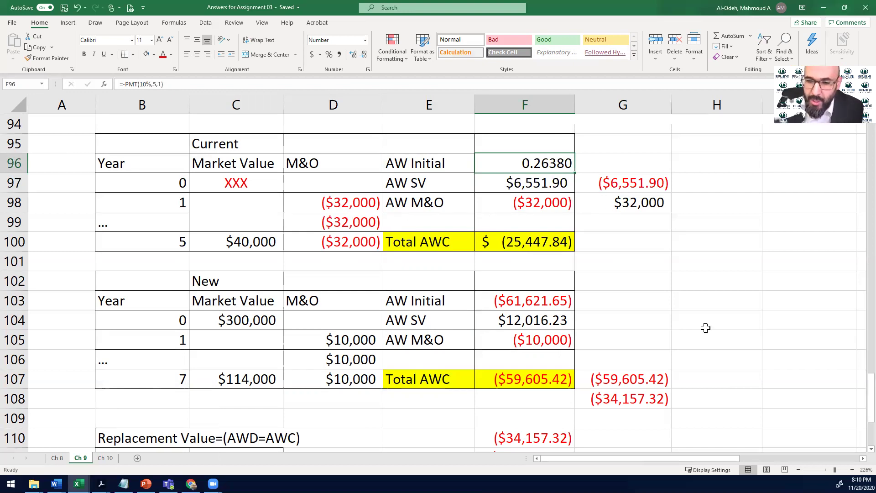
Examine the Replacement Value heading that sets AWD equal to AWC below the new machine's table.
{"action": "scroll", "coordinate": [267, 305], "scroll_direction": "down", "scroll_amount": 3}
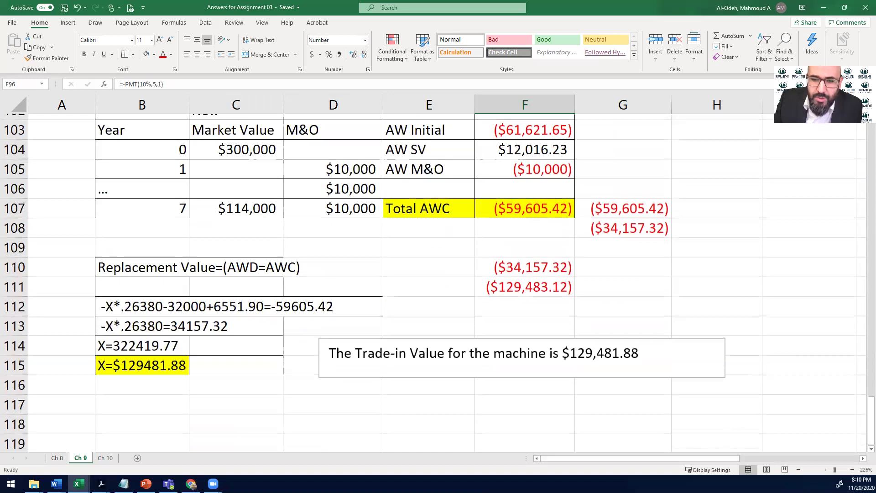
{"action": "left_click", "coordinate": [235, 261]}
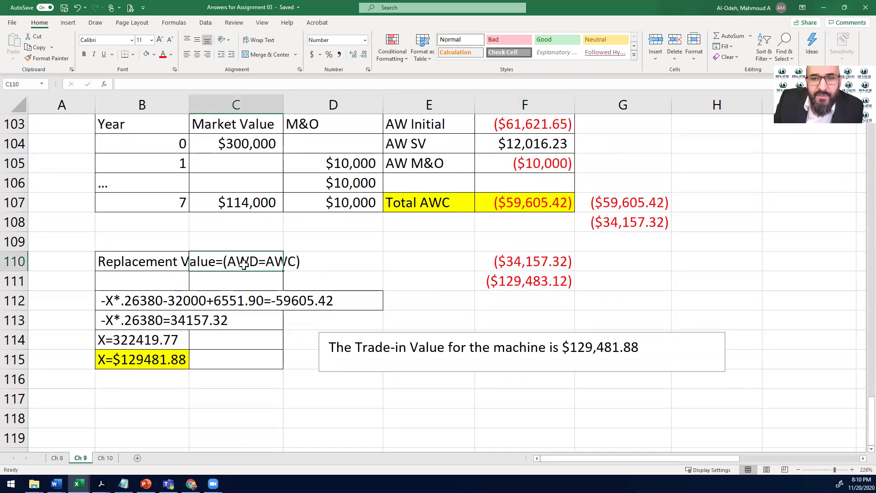
{"action": "double_click", "coordinate": [235, 261]}
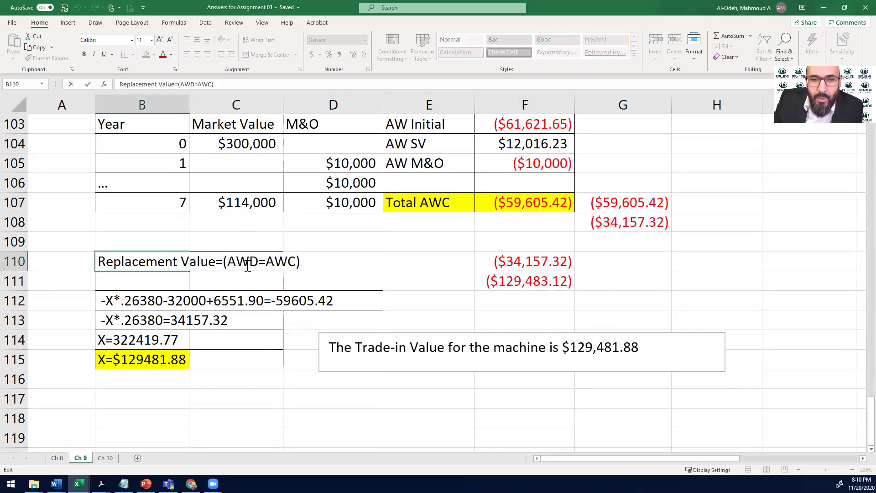
{"action": "left_click", "coordinate": [266, 262]}
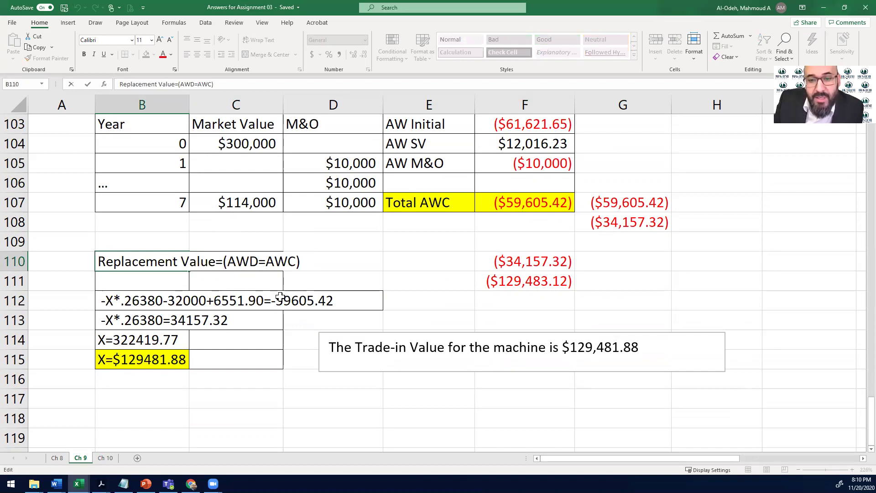
Compare the new machine's Total AWC with the amount after the equals sign in the row 112 equation for X.
{"action": "left_click", "coordinate": [535, 205]}
{"action": "left_click", "coordinate": [264, 301]}
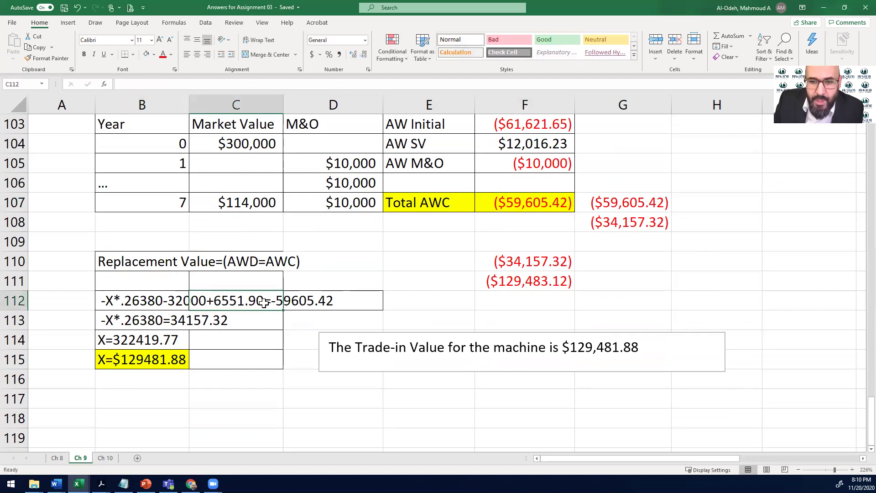
{"action": "double_click", "coordinate": [124, 302]}
{"action": "left_click_drag", "start_coordinate": [275, 301], "coordinate": [342, 300]}
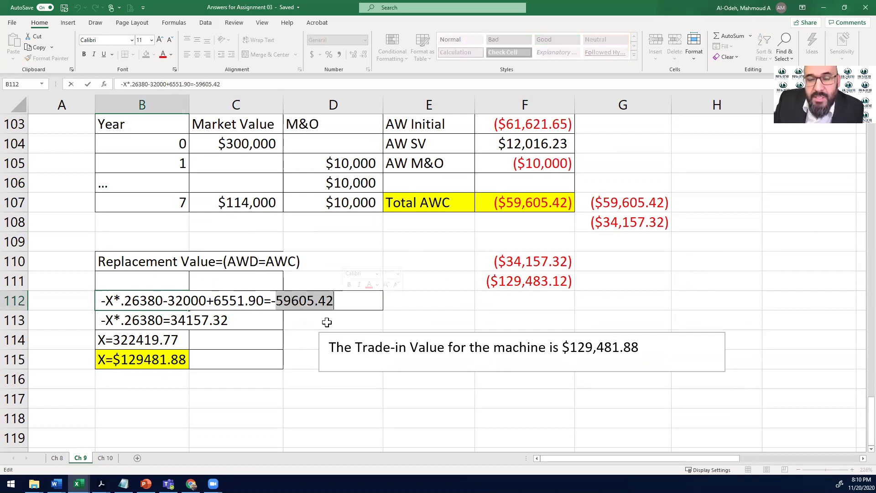
{"action": "left_click", "coordinate": [275, 309], "text": "shift"}
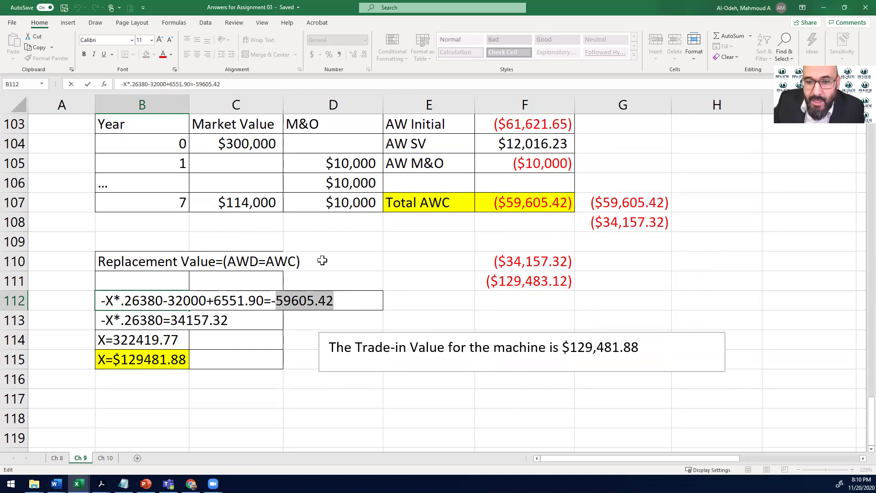
Compare the row 112 equation with the AW Initial, AW SV and AW M&O rows in both machines' tables.
{"action": "scroll", "coordinate": [533, 164], "scroll_direction": "up", "scroll_amount": 1}
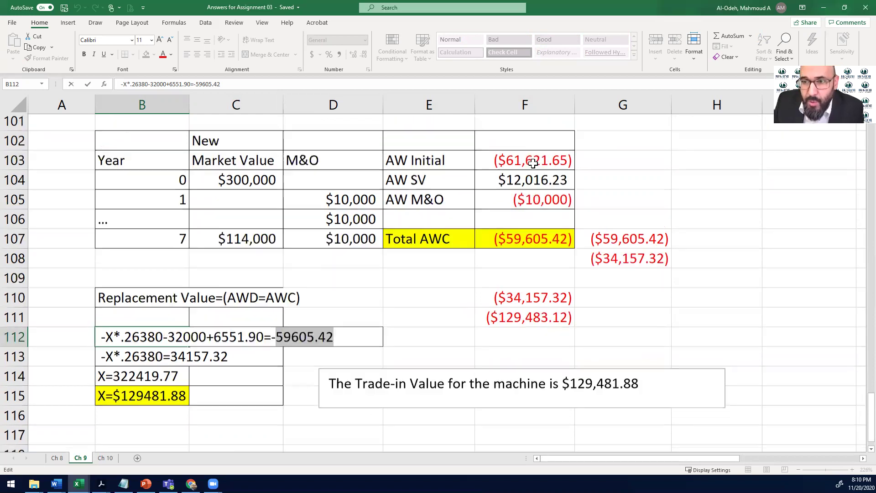
{"action": "scroll", "coordinate": [524, 182], "scroll_direction": "up", "scroll_amount": 1}
{"action": "scroll", "coordinate": [543, 256], "scroll_direction": "up", "scroll_amount": 2}
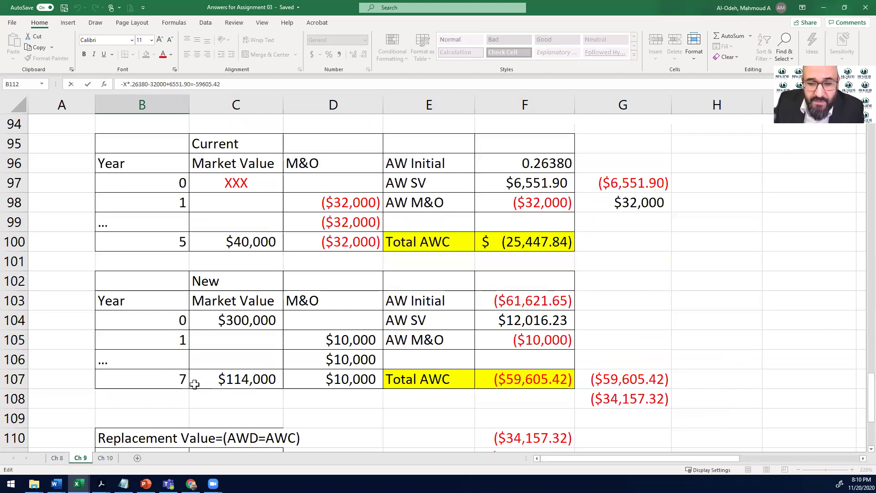
{"action": "scroll", "coordinate": [194, 384], "scroll_direction": "down", "scroll_amount": 2}
{"action": "left_click_drag", "start_coordinate": [221, 359], "coordinate": [235, 359]}
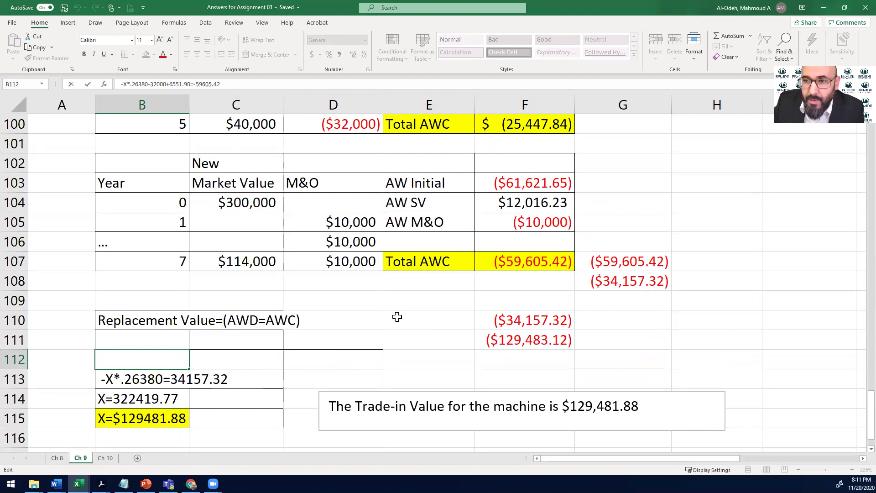
{"action": "scroll", "coordinate": [397, 314], "scroll_direction": "up", "scroll_amount": 1}
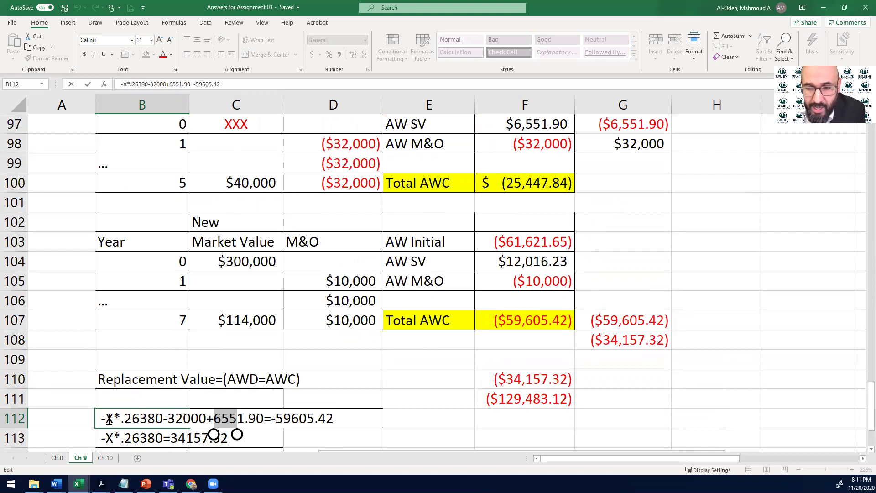
{"action": "scroll", "coordinate": [492, 248], "scroll_direction": "up", "scroll_amount": 2}
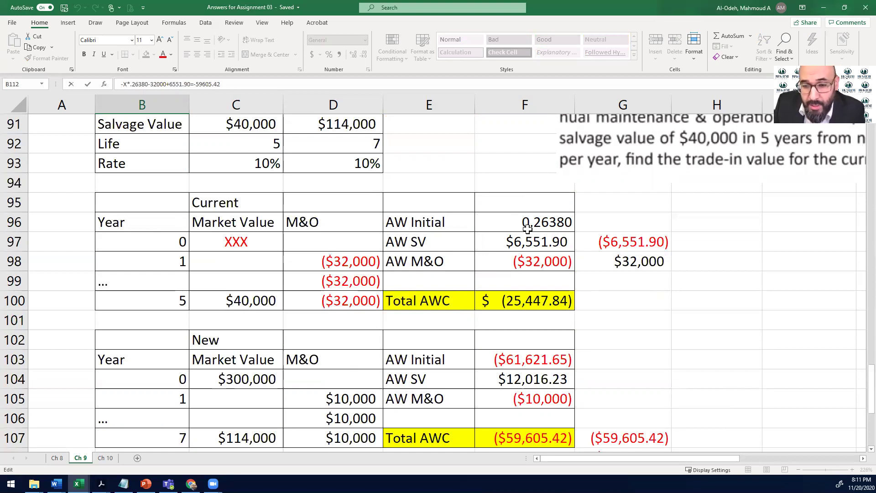
Examine the row 112 equation term by term: the X coefficient, the amount after the equals sign, the M&O cost and the salvage value.
{"action": "scroll", "coordinate": [275, 264], "scroll_direction": "down", "scroll_amount": 4}
{"action": "left_click_drag", "start_coordinate": [101, 301], "coordinate": [160, 306]}
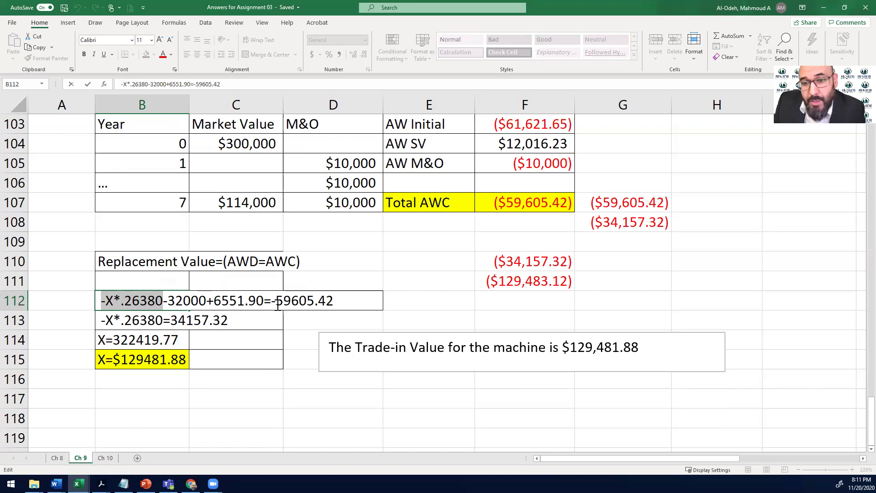
{"action": "left_click_drag", "start_coordinate": [291, 301], "coordinate": [315, 300]}
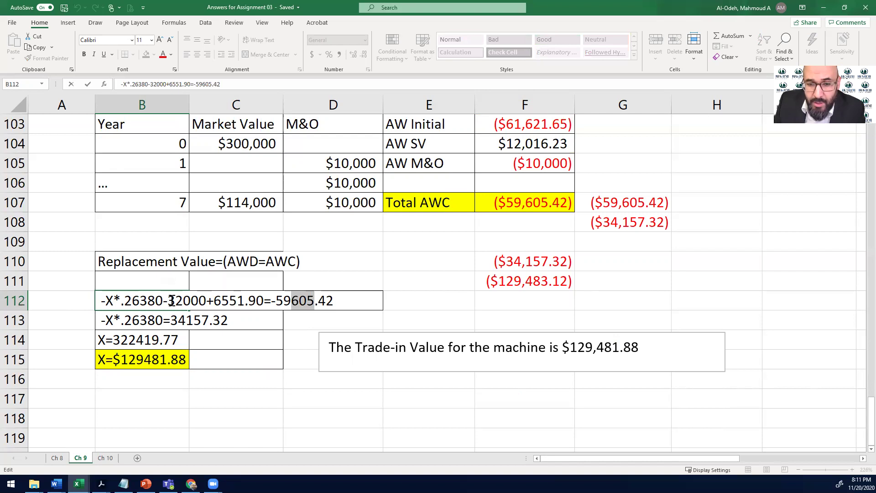
{"action": "left_click_drag", "start_coordinate": [163, 304], "coordinate": [206, 304]}
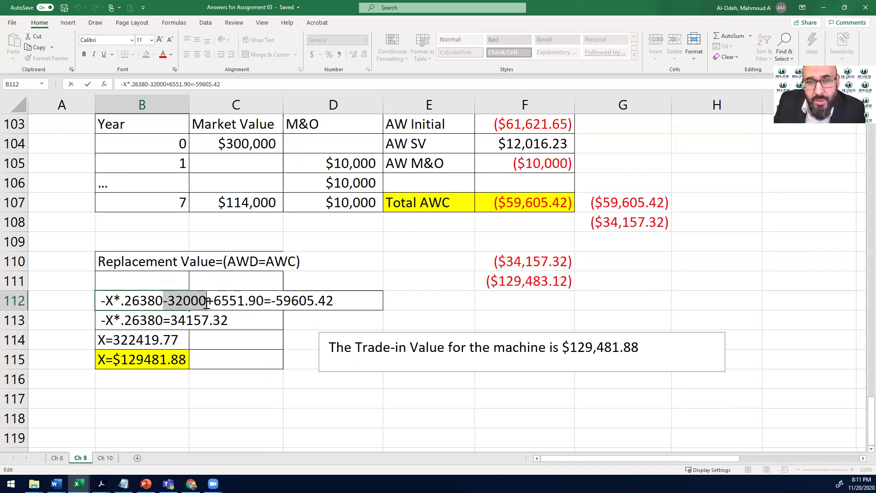
{"action": "left_click", "coordinate": [208, 303]}
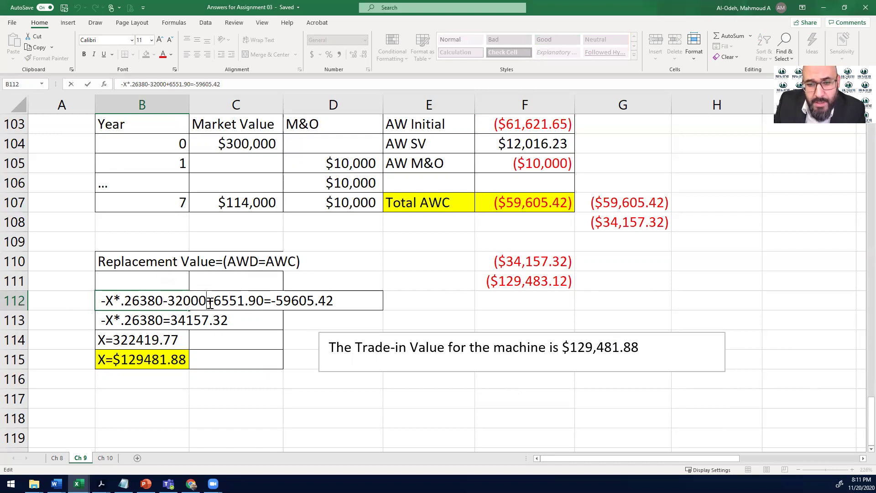
{"action": "left_click_drag", "start_coordinate": [209, 304], "coordinate": [256, 304]}
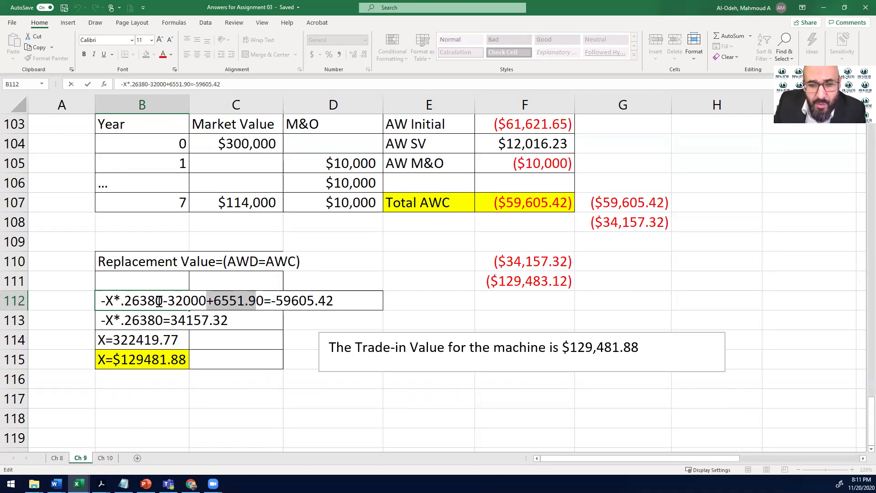
{"action": "left_click_drag", "start_coordinate": [164, 303], "coordinate": [264, 304]}
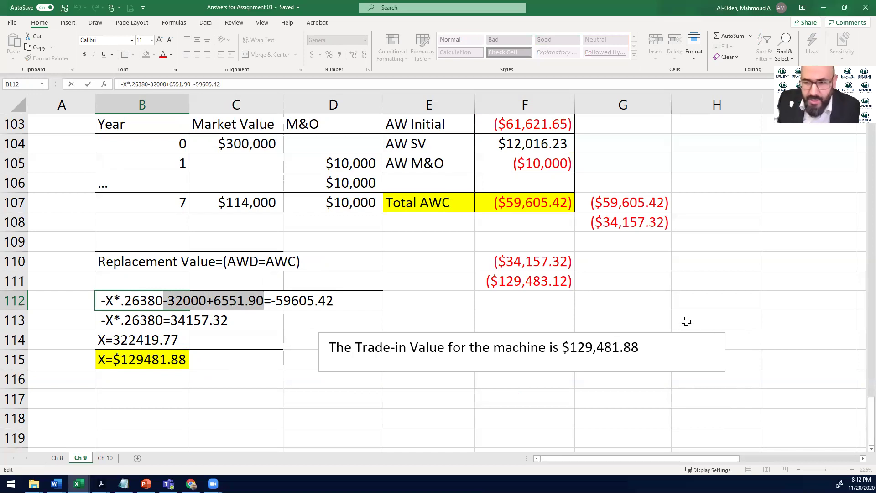
Examine the SUM formula in G108 and the column G amounts it adds up.
{"action": "scroll", "coordinate": [583, 354], "scroll_direction": "up", "scroll_amount": 2}
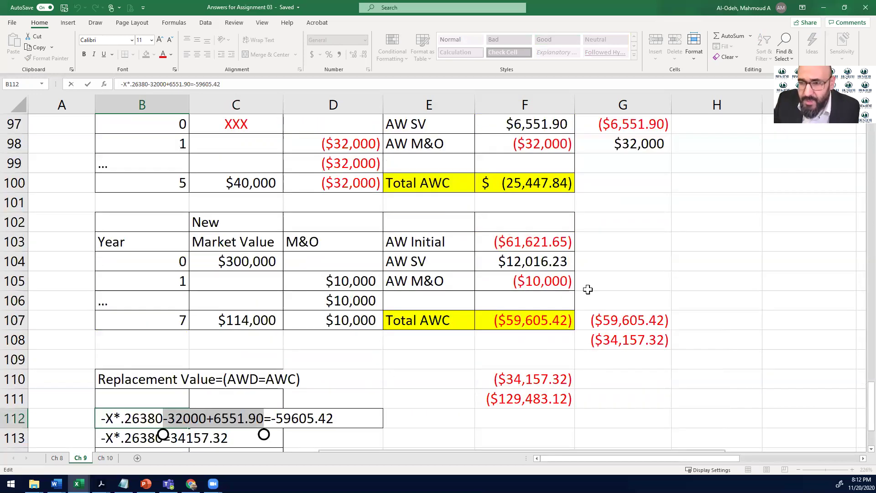
{"action": "scroll", "coordinate": [620, 160], "scroll_direction": "up", "scroll_amount": 1}
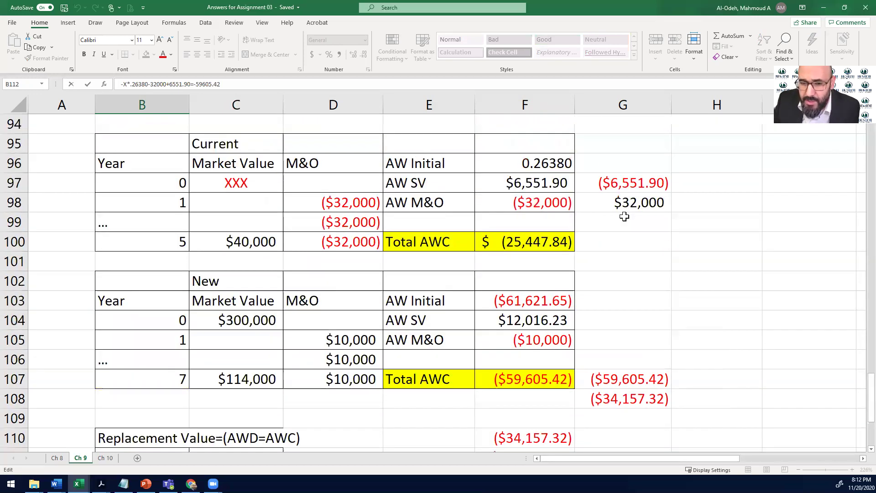
{"action": "scroll", "coordinate": [621, 215], "scroll_direction": "down", "scroll_amount": 1}
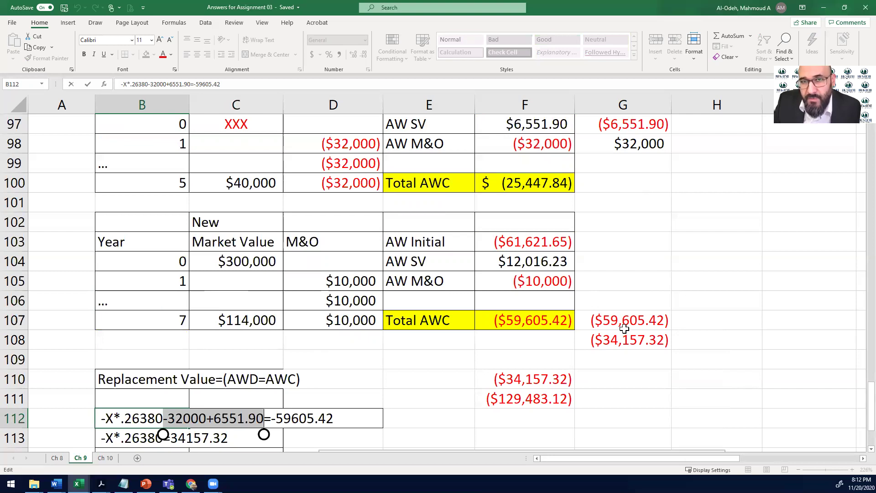
{"action": "left_click", "coordinate": [626, 342]}
{"action": "double_click", "coordinate": [624, 347]}
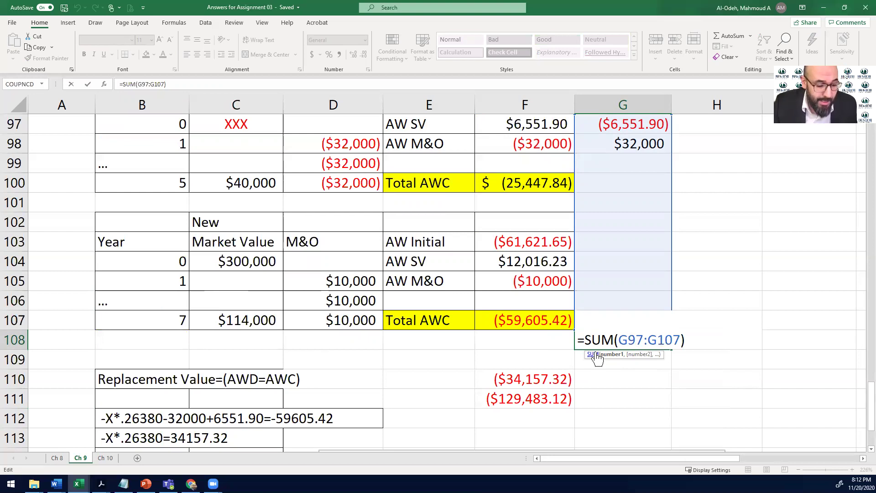
{"action": "key", "text": "Return"}
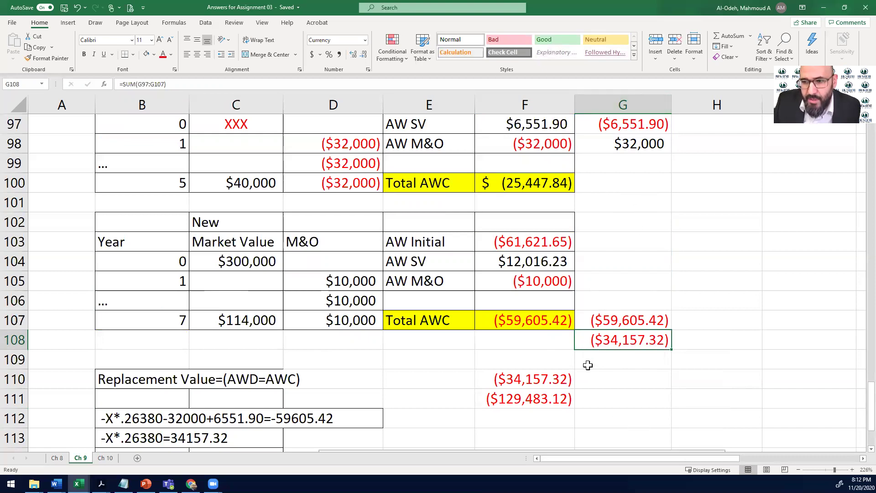
Make the right-hand side of the simplified equation in B113 negative so it reads -X*.26380=-34157.32.
{"action": "scroll", "coordinate": [509, 363], "scroll_direction": "down", "scroll_amount": 1}
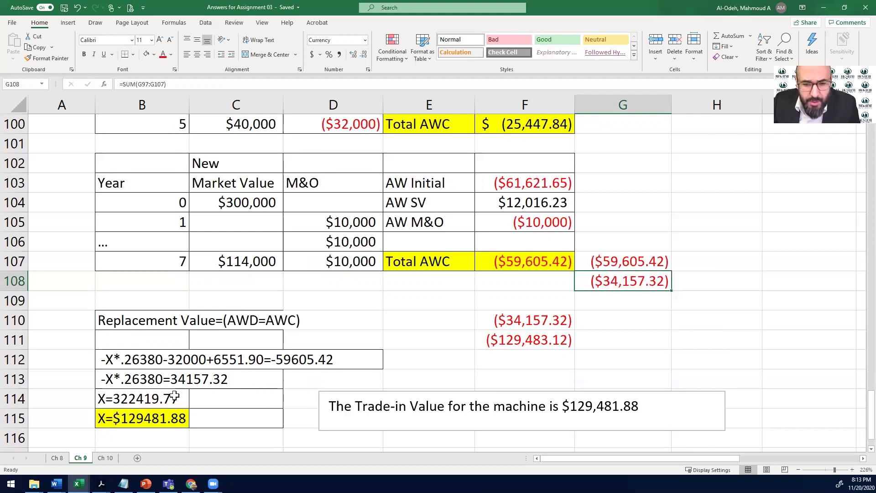
{"action": "left_click", "coordinate": [178, 378]}
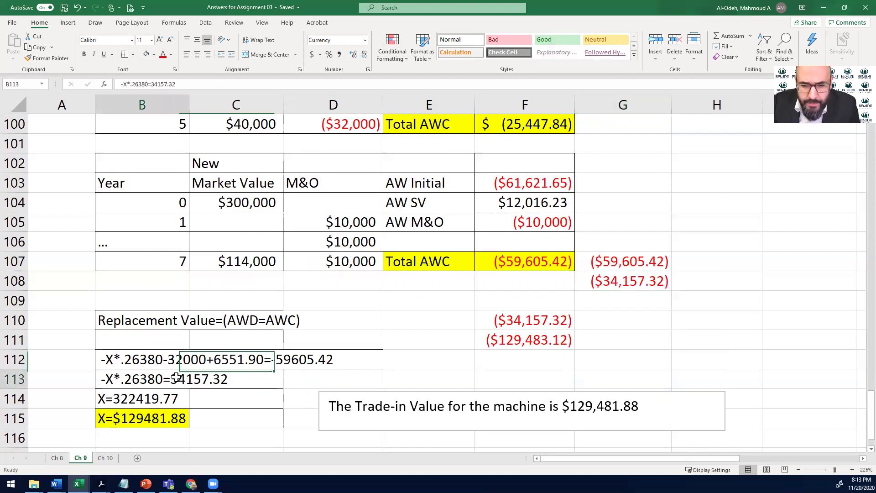
{"action": "double_click", "coordinate": [139, 381]}
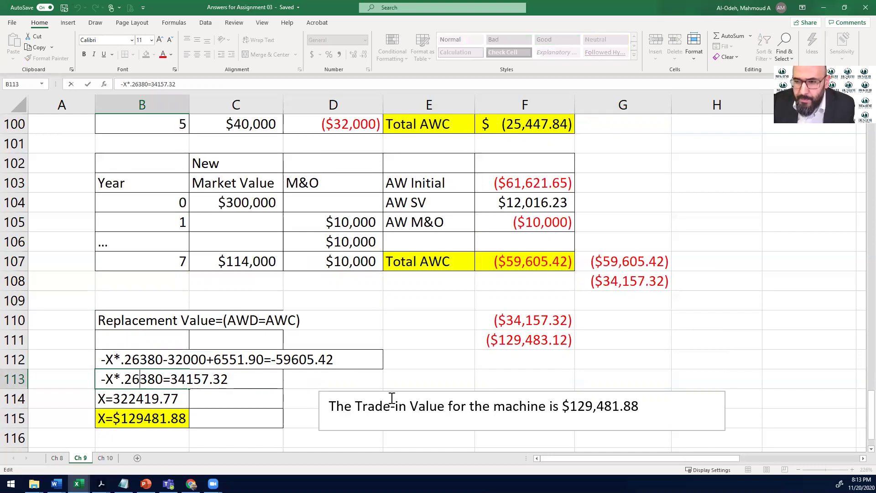
{"action": "scroll", "coordinate": [391, 398], "scroll_direction": "up", "scroll_amount": 1}
{"action": "scroll", "coordinate": [191, 427], "scroll_direction": "down", "scroll_amount": 1}
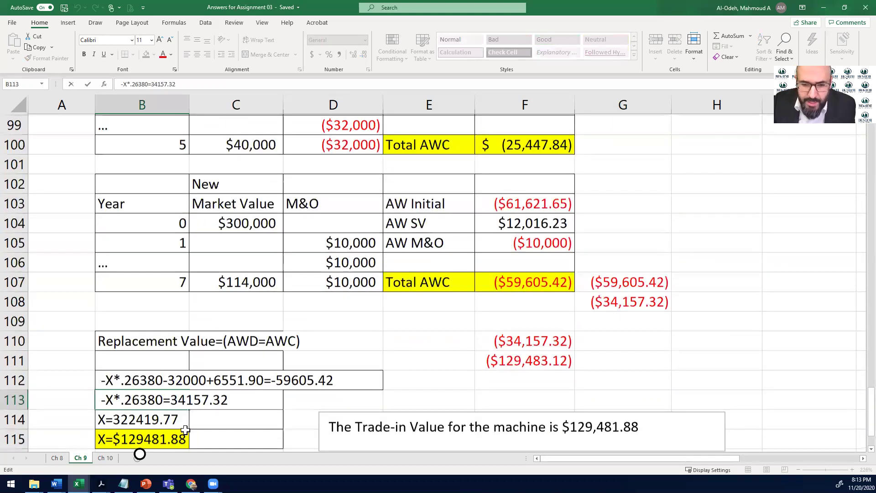
{"action": "scroll", "coordinate": [185, 429], "scroll_direction": "down", "scroll_amount": 1}
{"action": "type", "text": "-"}
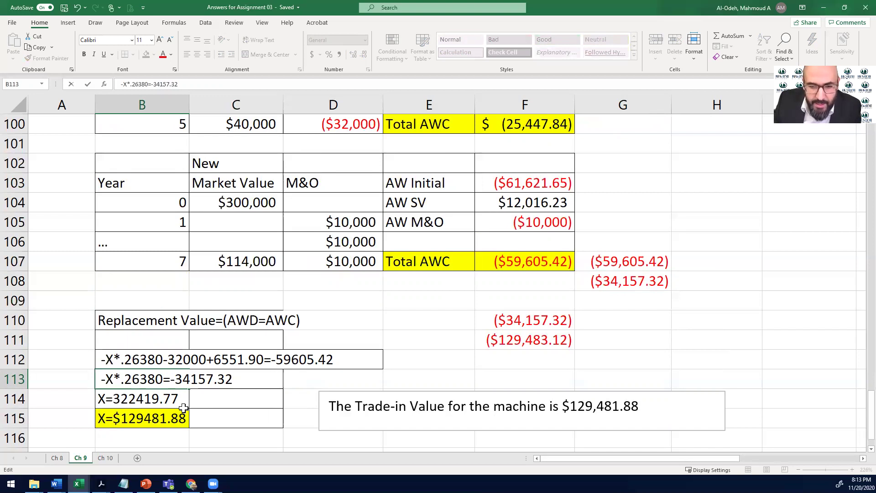
{"action": "left_click", "coordinate": [183, 407]}
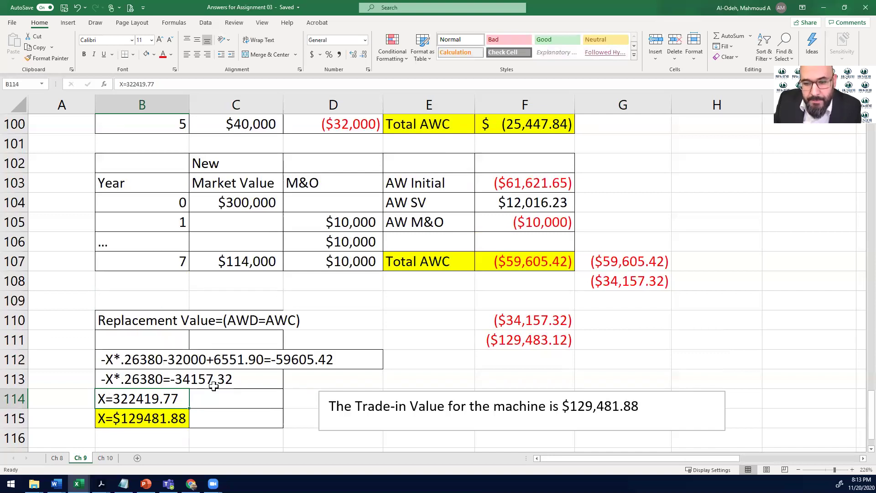
{"action": "double_click", "coordinate": [106, 398]}
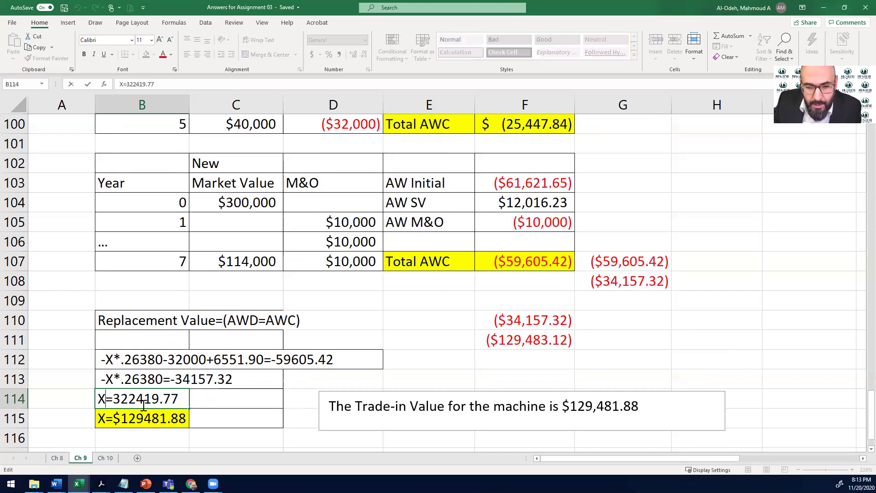
{"action": "left_click_drag", "start_coordinate": [113, 405], "coordinate": [195, 405]}
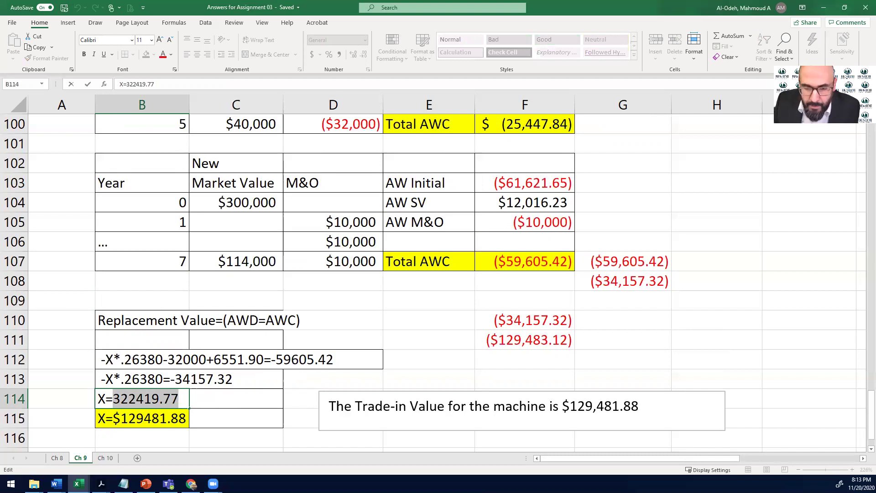
{"action": "key", "text": "Escape"}
Calculate X in G109 with the formula =G108/-.2638.
{"action": "left_click", "coordinate": [596, 303]}
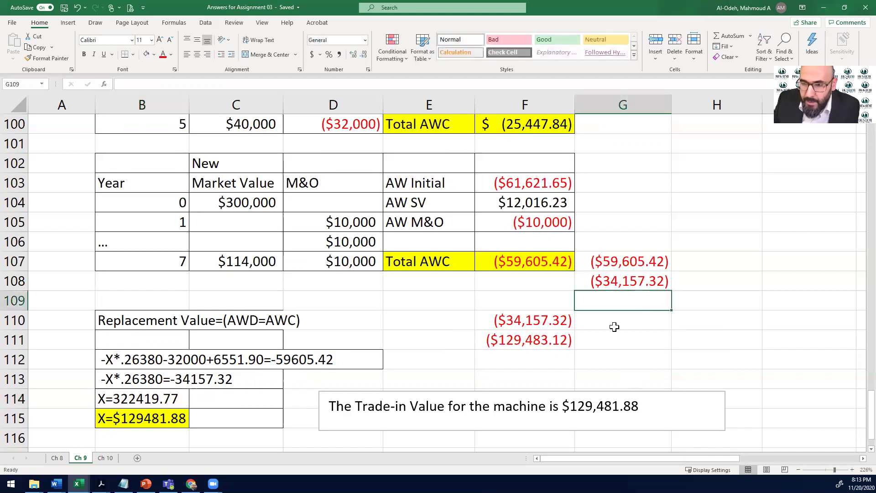
{"action": "type", "text": "="}
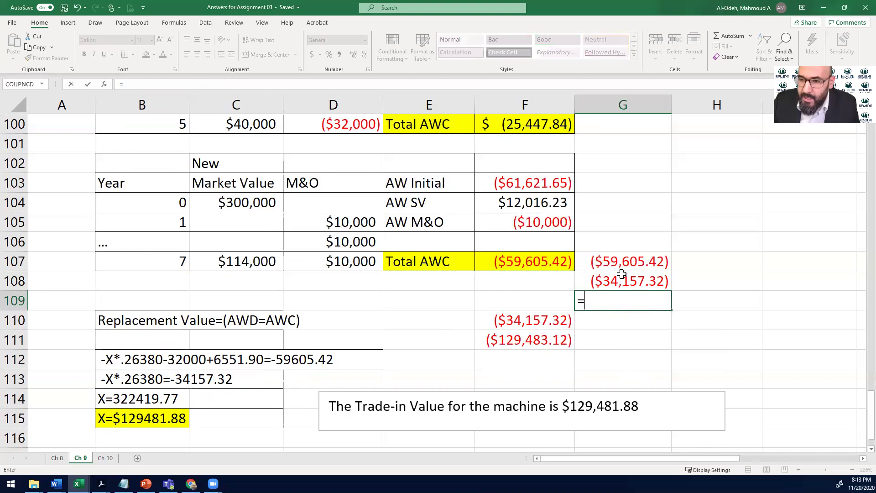
{"action": "left_click", "coordinate": [618, 280]}
{"action": "type", "text": "/"}
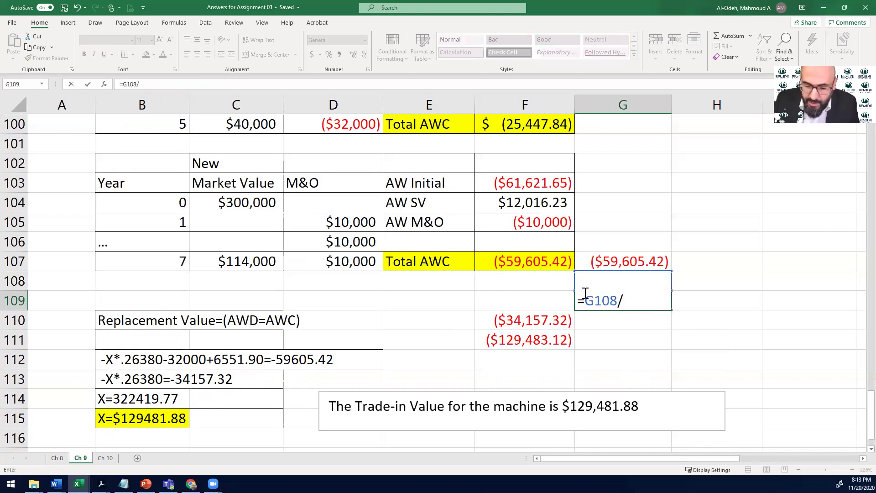
{"action": "type", "text": "-."}
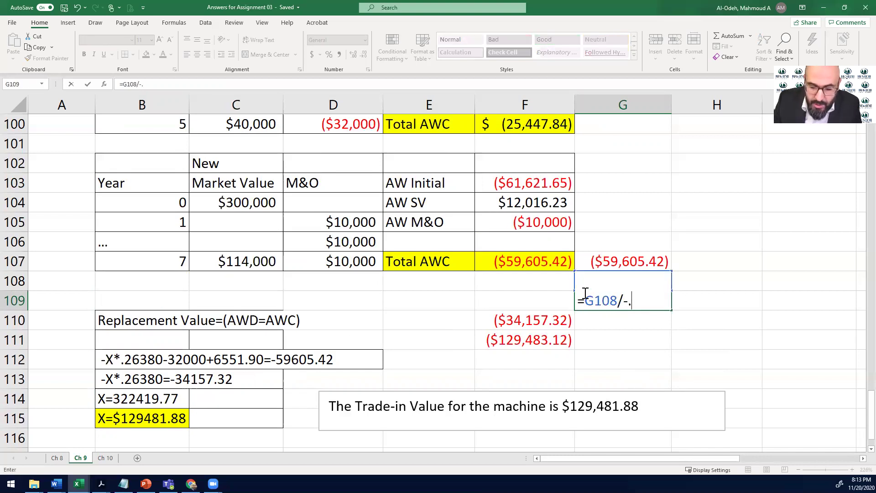
{"action": "type", "text": "2638"}
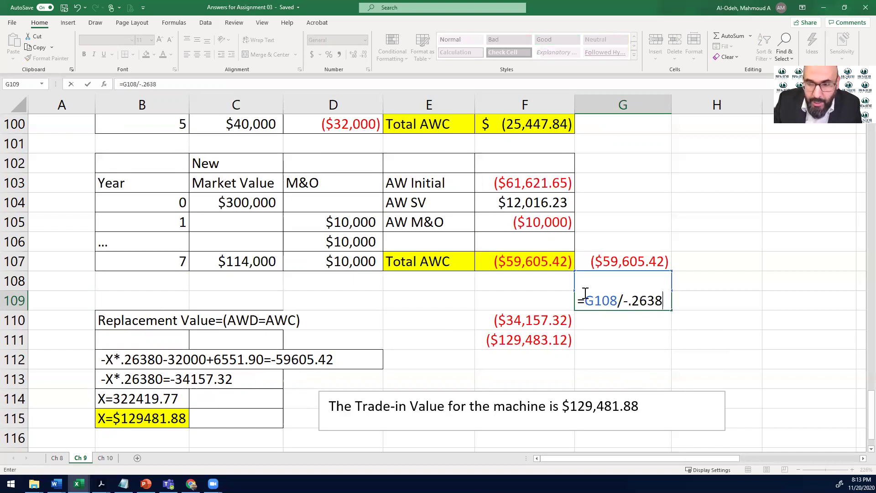
{"action": "key", "text": "Return"}
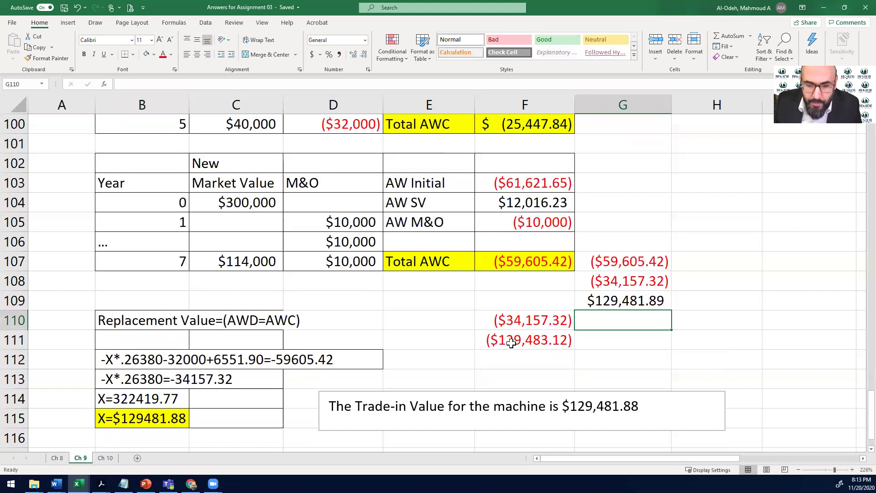
Replace the outdated X result in B114 with only the label X=.
{"action": "left_click", "coordinate": [161, 404]}
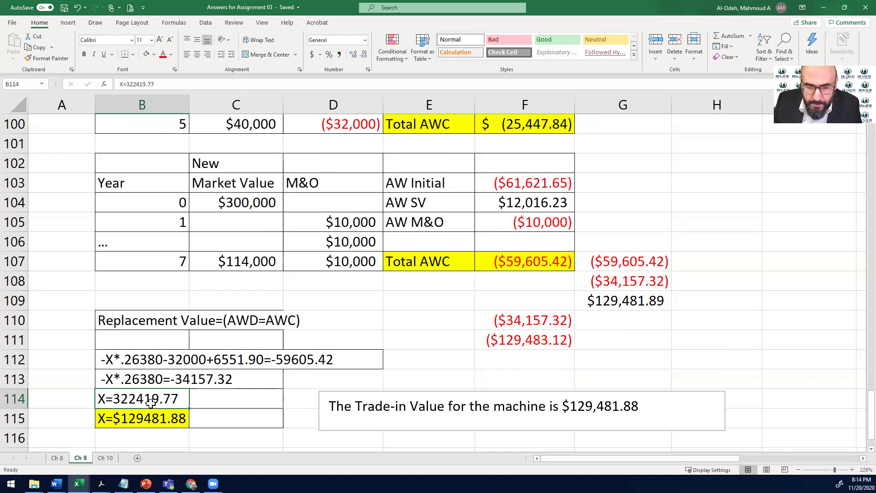
{"action": "key", "text": "Delete"}
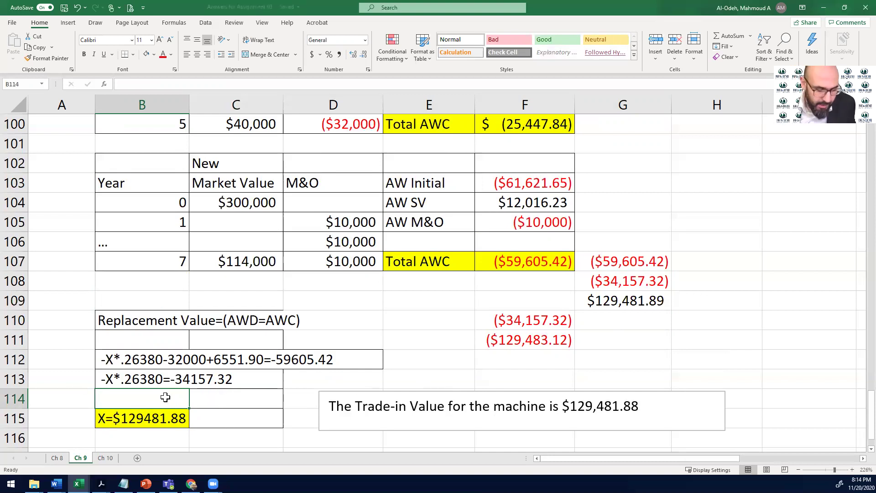
{"action": "type", "text": "X"}
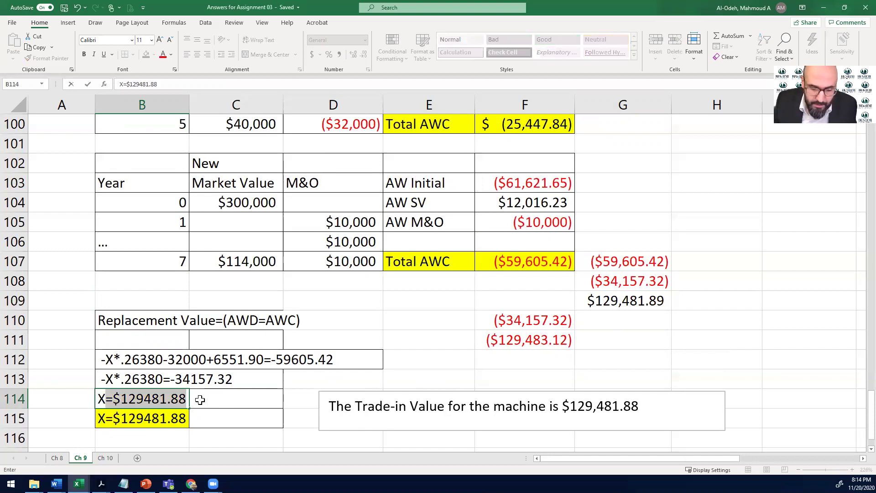
{"action": "type", "text": "="}
{"action": "key", "text": "BackSpace"}
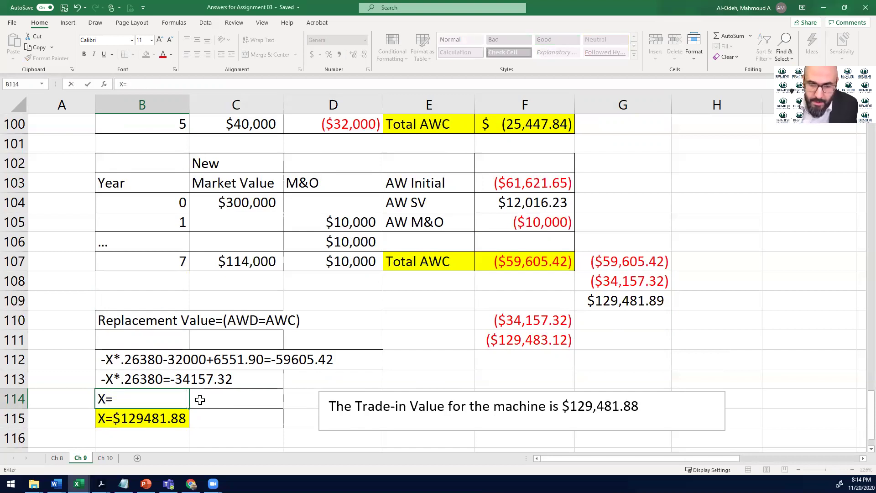
Write the division -34157.32/.26380 as text in C114, completing the X= line above the highlighted answer.
{"action": "left_click", "coordinate": [200, 399]}
{"action": "type", "text": "-"}
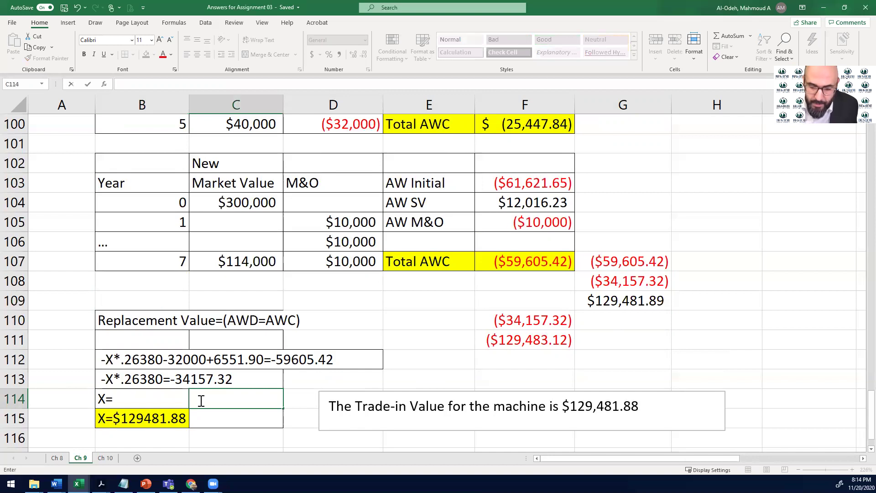
{"action": "type", "text": "3"}
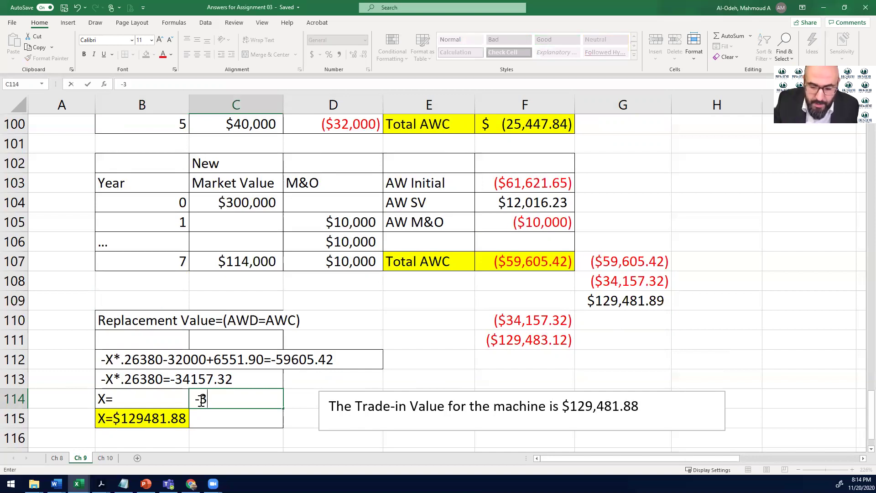
{"action": "type", "text": "4157"}
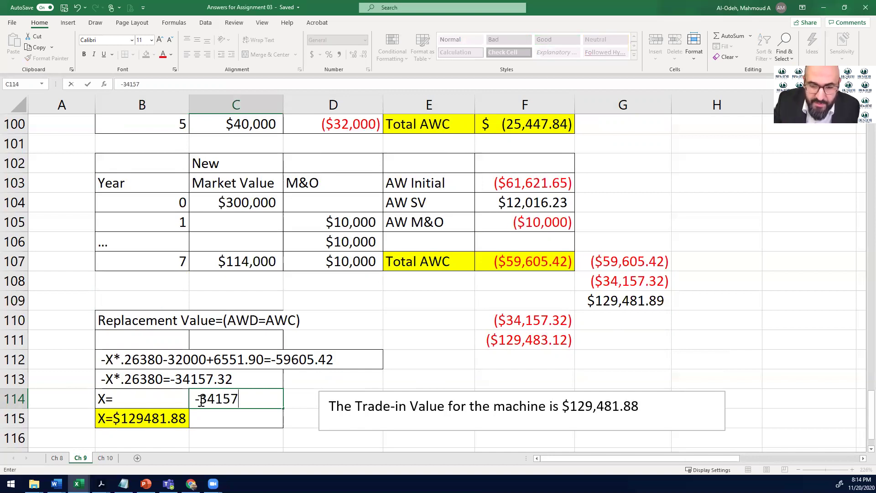
{"action": "type", "text": ".32/"}
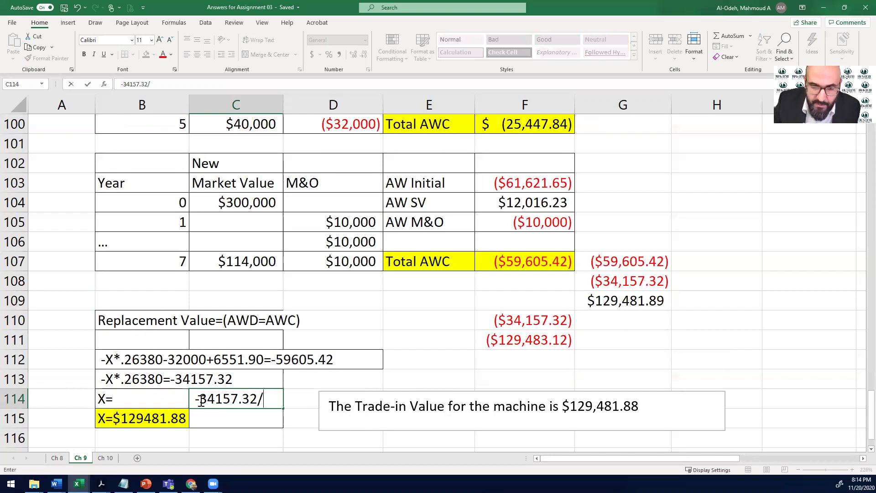
{"action": "type", "text": ".2"}
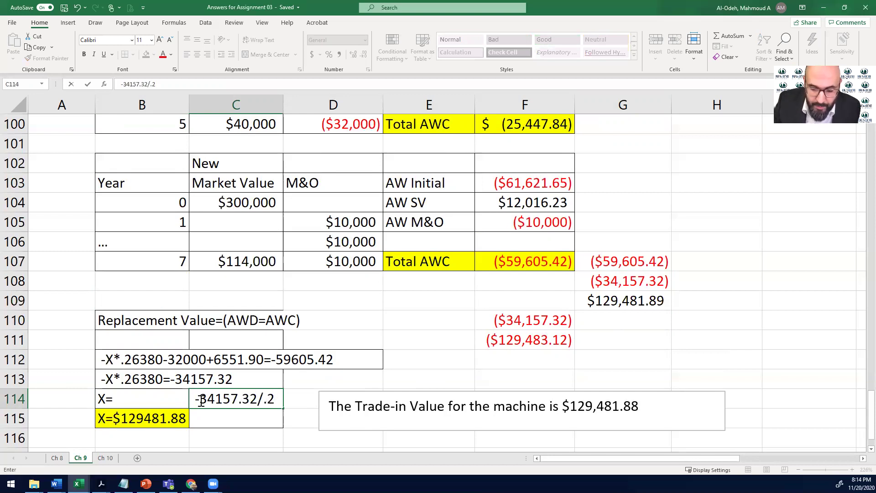
{"action": "type", "text": "6380"}
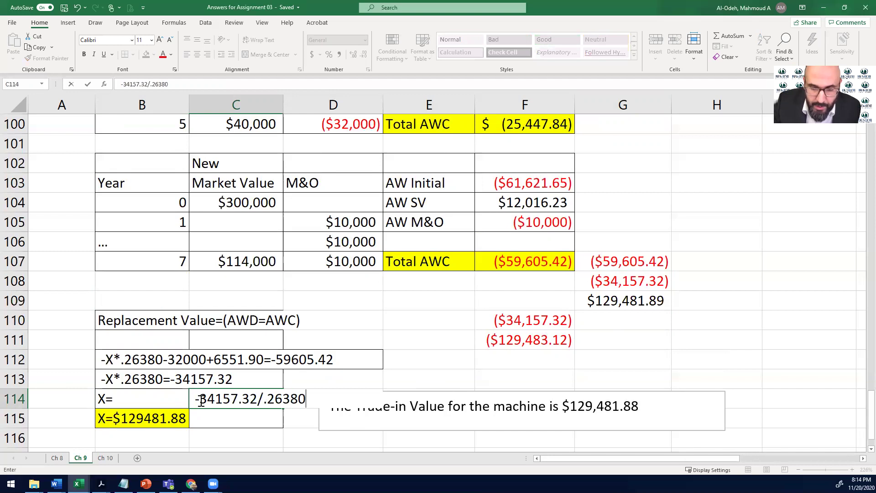
{"action": "left_click", "coordinate": [197, 400]}
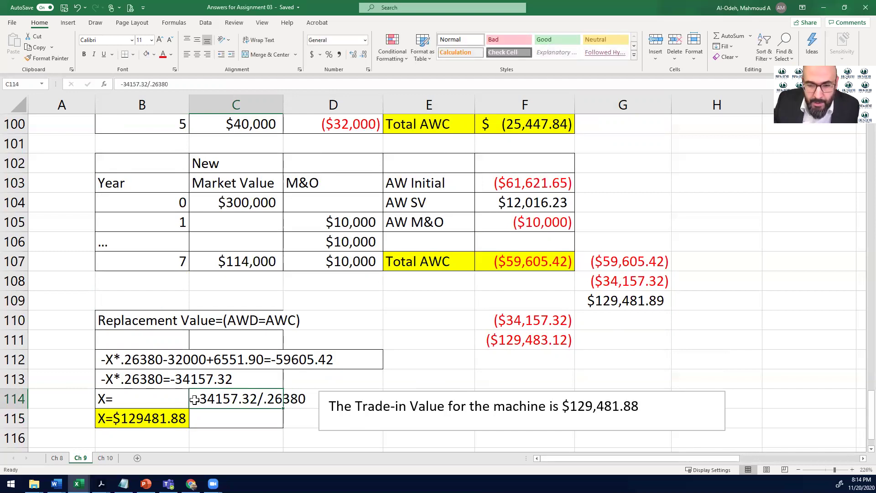
{"action": "left_click", "coordinate": [229, 436]}
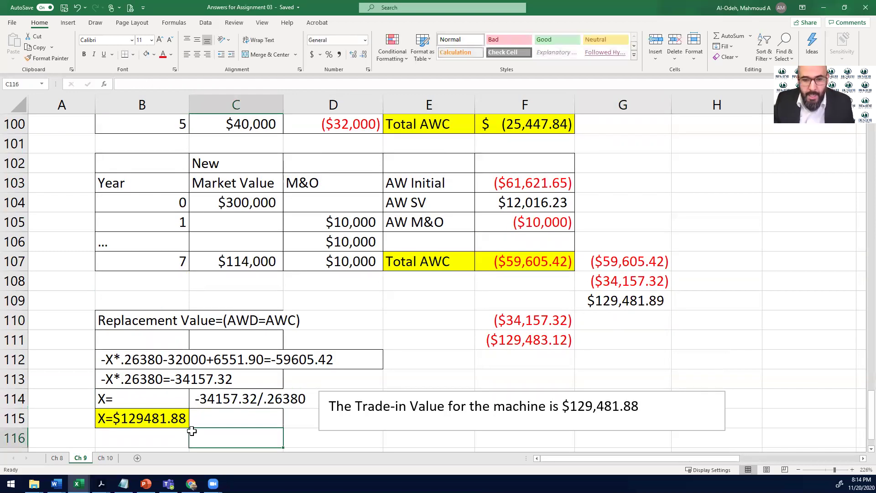
{"action": "left_click", "coordinate": [139, 425]}
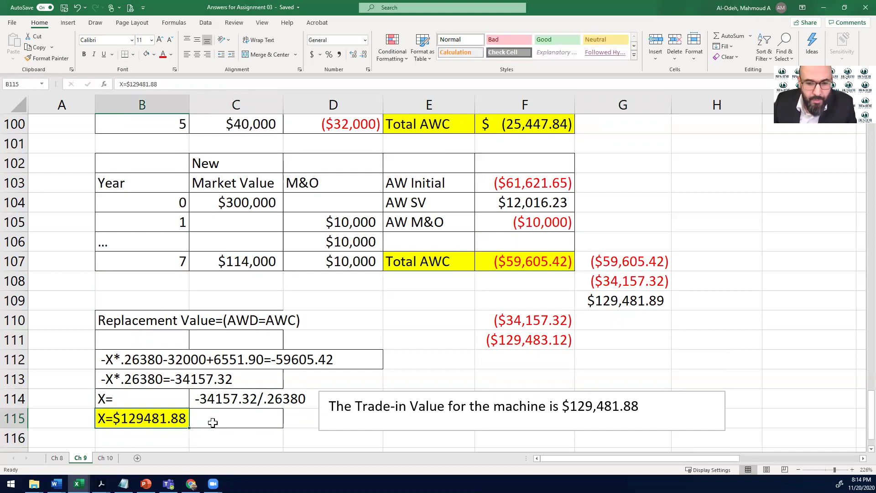